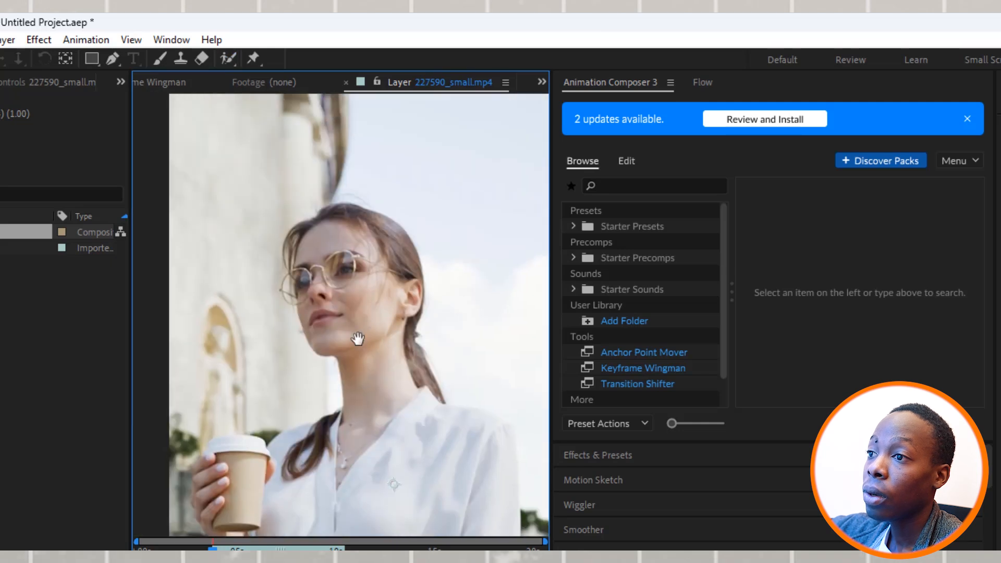
# Step: Start a Roto Brush foreground selection over the woman's hair, forehead and the upper part of her glasses
pyautogui.scroll(1, 384, 244)
pyautogui.moveTo(399, 213)
pyautogui.mouseDown()
pyautogui.moveTo(325, 251)
pyautogui.moveTo(342, 286)
pyautogui.mouseUp()
pyautogui.hotkey('alt', 'w')
pyautogui.moveTo(422, 321)
pyautogui.mouseDown()
pyautogui.moveTo(399, 274)
pyautogui.moveTo(343, 252)
pyautogui.moveTo(304, 254)
pyautogui.moveTo(283, 279)
pyautogui.moveTo(280, 320)
pyautogui.mouseUp()
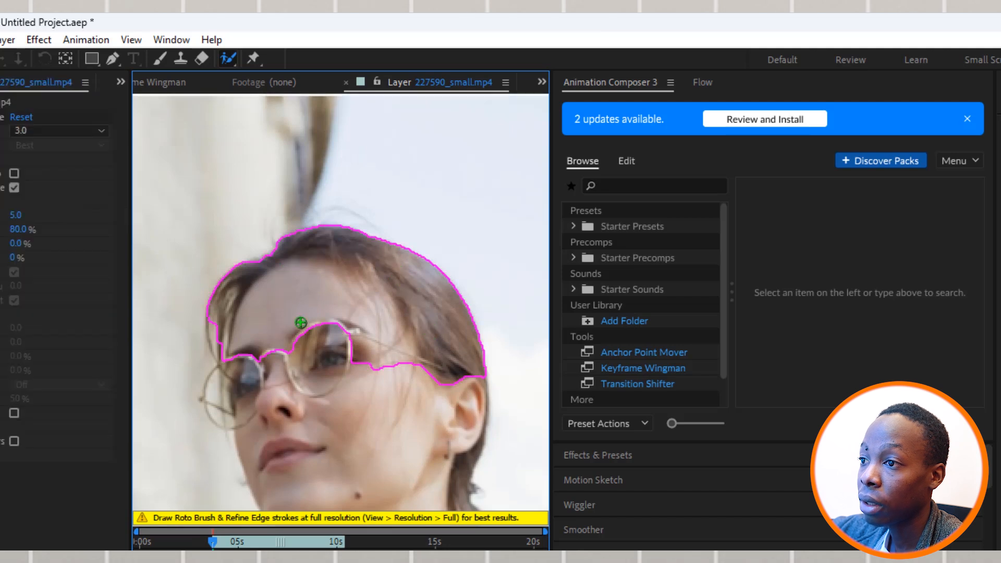
pyautogui.moveTo(279, 269)
pyautogui.mouseDown()
pyautogui.moveTo(239, 285)
pyautogui.moveTo(220, 327)
pyautogui.moveTo(258, 392)
pyautogui.mouseUp()
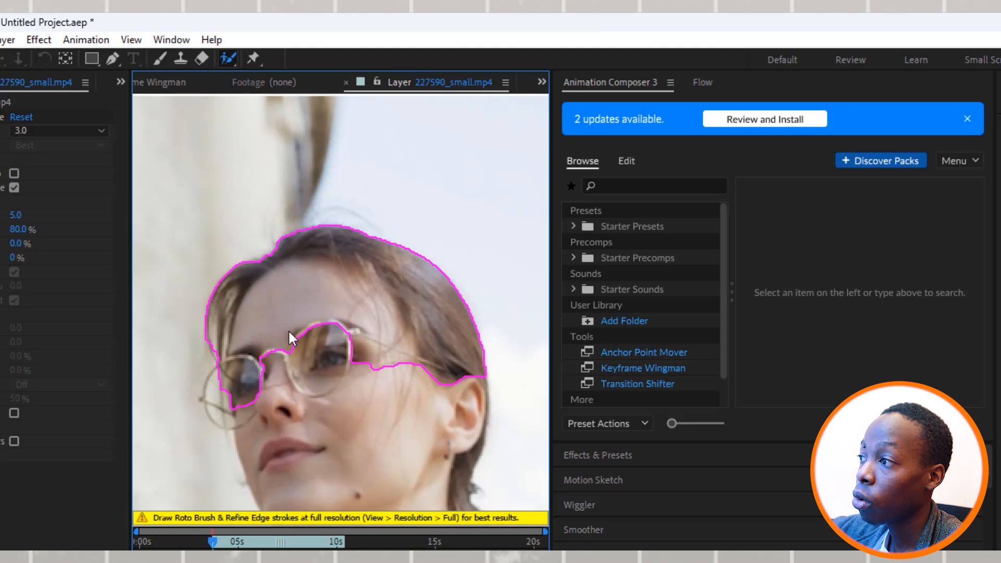
# Step: Extend the foreground selection over the woman's face, neck and ponytail down to the shoulder beside the sky
pyautogui.moveTo(467, 422)
pyautogui.mouseDown()
pyautogui.moveTo(452, 247)
pyautogui.moveTo(448, 332)
pyautogui.moveTo(468, 406)
pyautogui.moveTo(393, 282)
pyautogui.moveTo(415, 317)
pyautogui.moveTo(478, 369)
pyautogui.moveTo(485, 392)
pyautogui.moveTo(320, 308)
pyautogui.mouseUp()
pyautogui.moveTo(290, 231)
pyautogui.mouseDown()
pyautogui.moveTo(316, 222)
pyautogui.moveTo(387, 252)
pyautogui.moveTo(409, 276)
pyautogui.moveTo(410, 356)
pyautogui.mouseUp()
pyautogui.scroll(1, 357, 206)
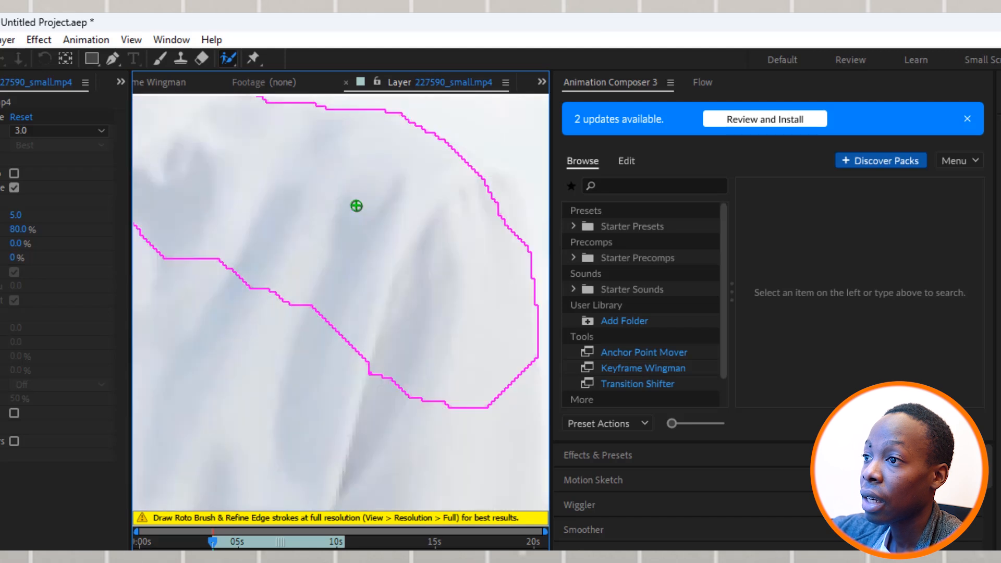
pyautogui.scroll(-1, 391, 248)
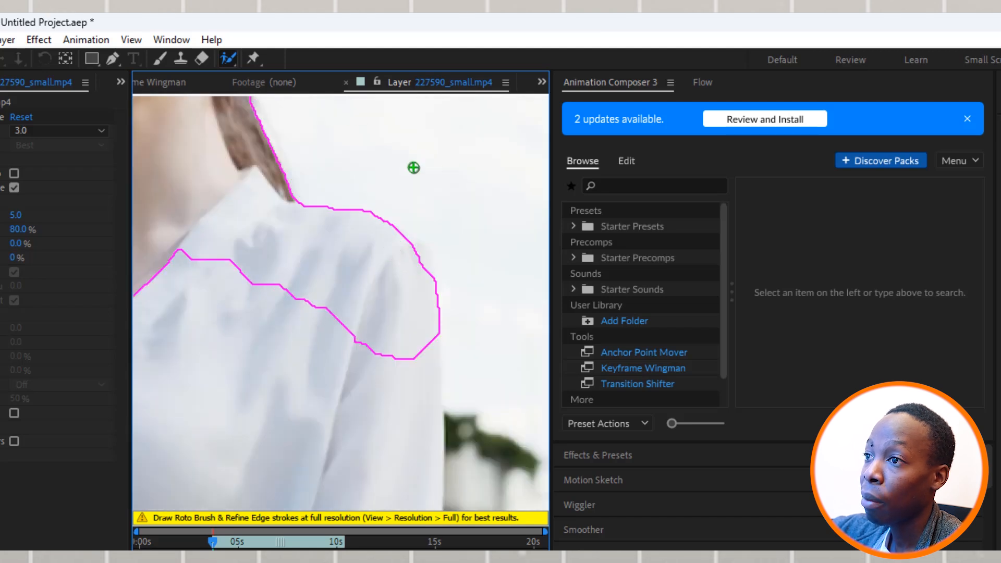
pyautogui.moveTo(427, 292)
pyautogui.mouseDown()
pyautogui.moveTo(397, 246)
pyautogui.moveTo(418, 255)
pyautogui.mouseUp()
pyautogui.moveTo(389, 316); pyautogui.dragTo(398, 234)
# Step: Add the woman's blouse and the upper part of her dark trousers to the foreground selection
pyautogui.scroll(-5, 399, 235)
pyautogui.scroll(6, 387, 266)
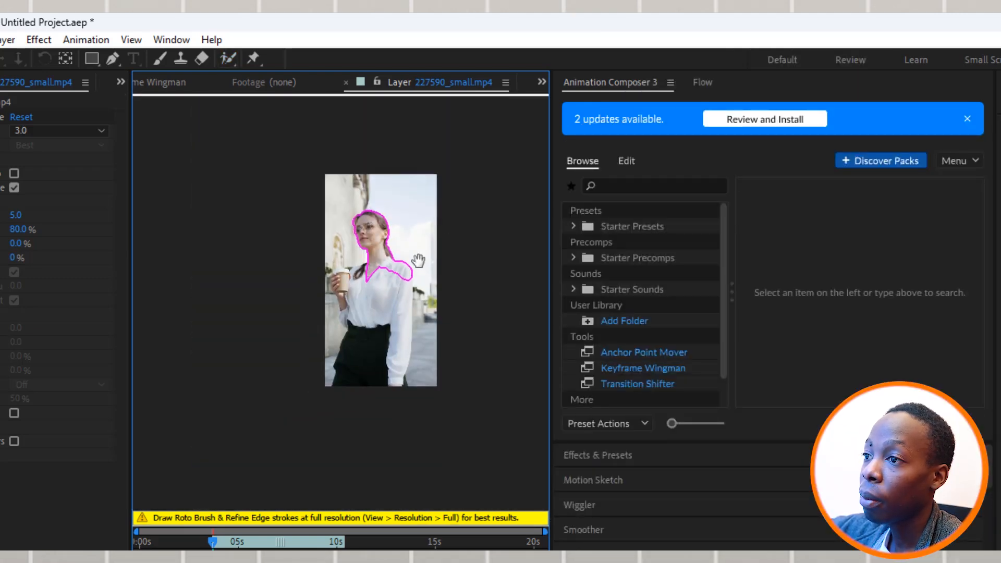
pyautogui.moveTo(370, 296); pyautogui.dragTo(348, 327)
pyautogui.moveTo(377, 197); pyautogui.dragTo(332, 218)
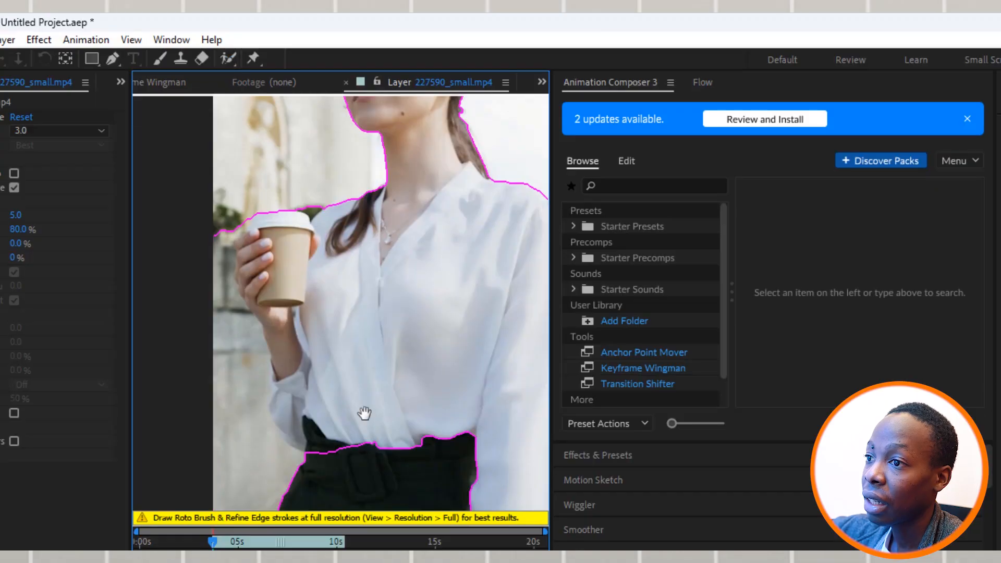
# Step: Subtract the wall and foliage around the coffee cup, hand and forearm from the foreground selection
pyautogui.moveTo(365, 414); pyautogui.dragTo(339, 384)
pyautogui.moveTo(219, 171); pyautogui.dragTo(256, 207)
pyautogui.scroll(1, 255, 223)
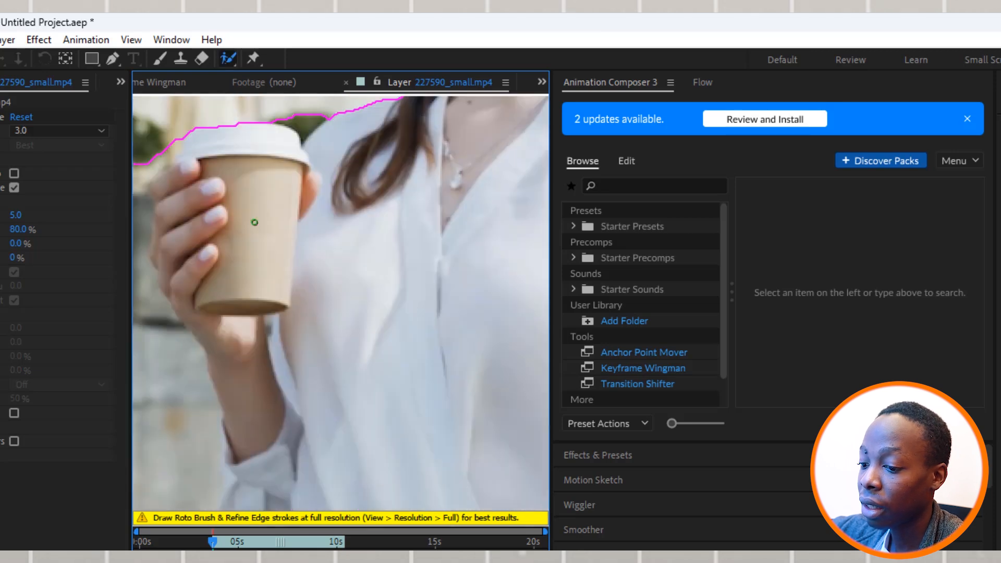
pyautogui.scroll(1, 266, 224)
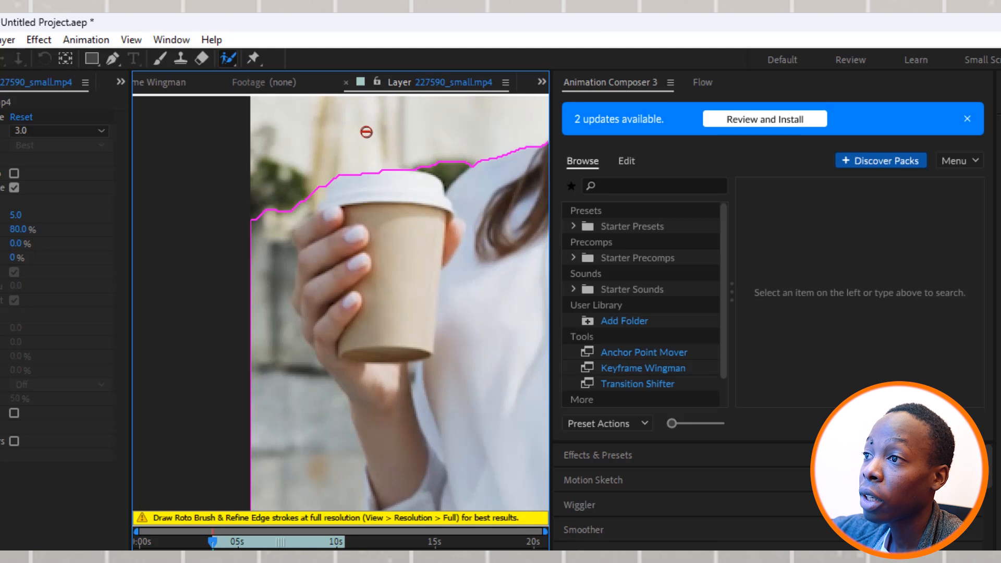
pyautogui.moveTo(459, 167); pyautogui.dragTo(393, 164)
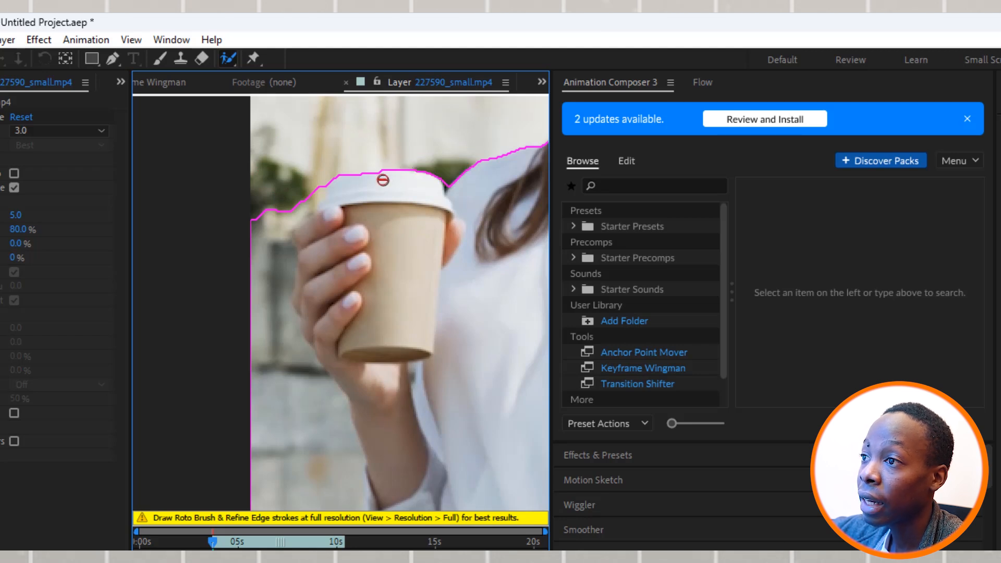
pyautogui.moveTo(298, 205)
pyautogui.mouseDown()
pyautogui.moveTo(276, 244)
pyautogui.moveTo(281, 318)
pyautogui.moveTo(329, 412)
pyautogui.mouseUp()
# Step: Add the sleeve of the cup-holding arm and the rest of the trousers to the foreground selection
pyautogui.moveTo(446, 442); pyautogui.dragTo(373, 343)
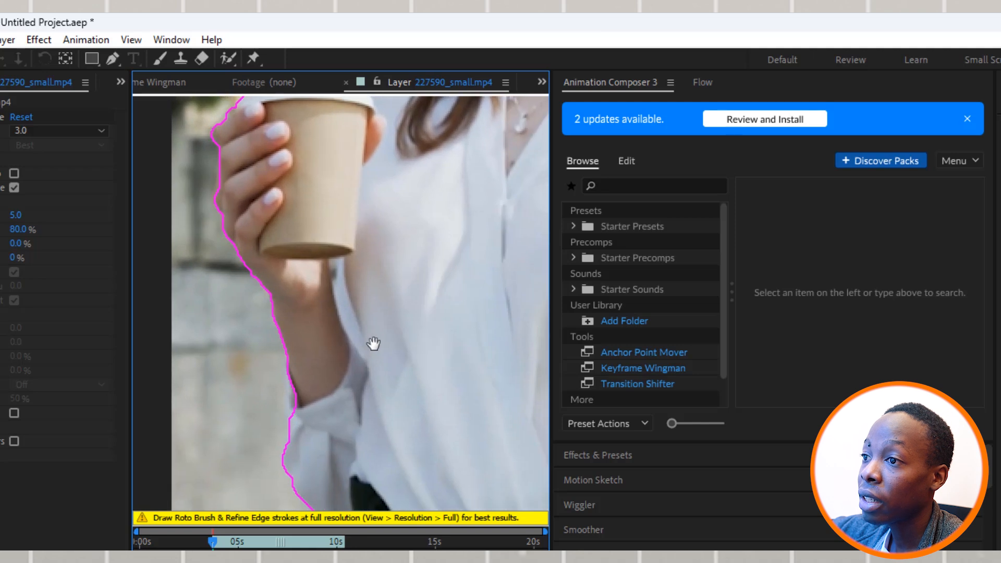
pyautogui.scroll(-3, 368, 330)
pyautogui.scroll(3, 366, 299)
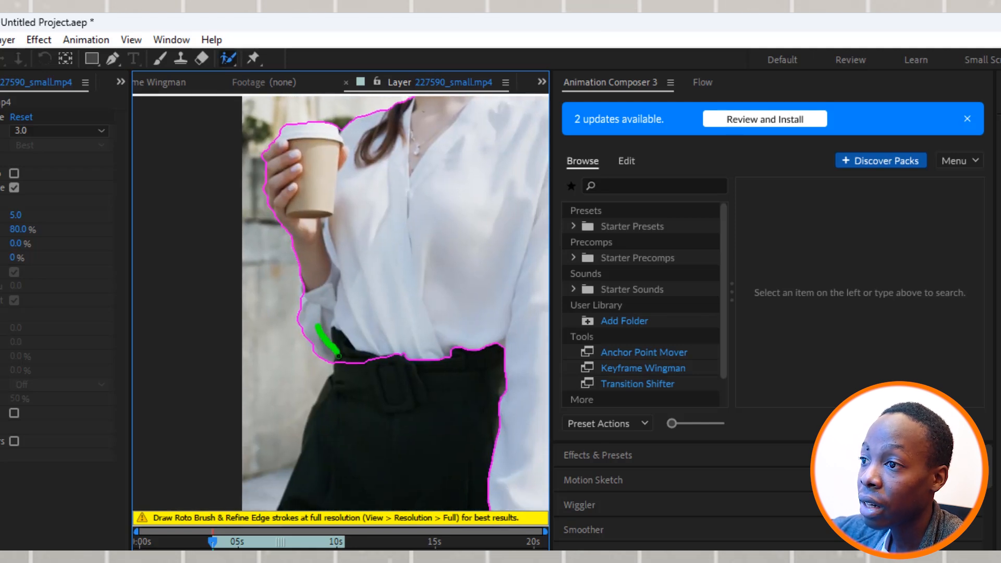
pyautogui.moveTo(317, 416)
pyautogui.mouseDown()
pyautogui.moveTo(309, 456)
pyautogui.moveTo(315, 322)
pyautogui.moveTo(292, 272)
pyautogui.mouseUp()
pyautogui.moveTo(478, 365); pyautogui.dragTo(382, 348)
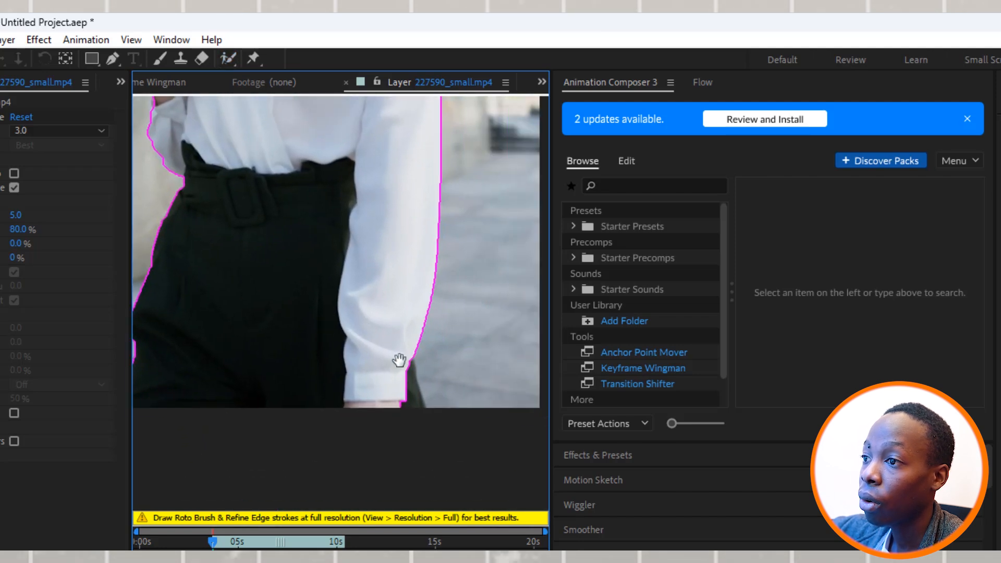
# Step: Extend the foreground selection over the dark trouser edge beside the cuff of the lowered arm
pyautogui.scroll(1, 429, 402)
pyautogui.moveTo(456, 432); pyautogui.dragTo(402, 354)
pyautogui.moveTo(421, 316); pyautogui.dragTo(441, 420)
pyautogui.scroll(-3, 443, 416)
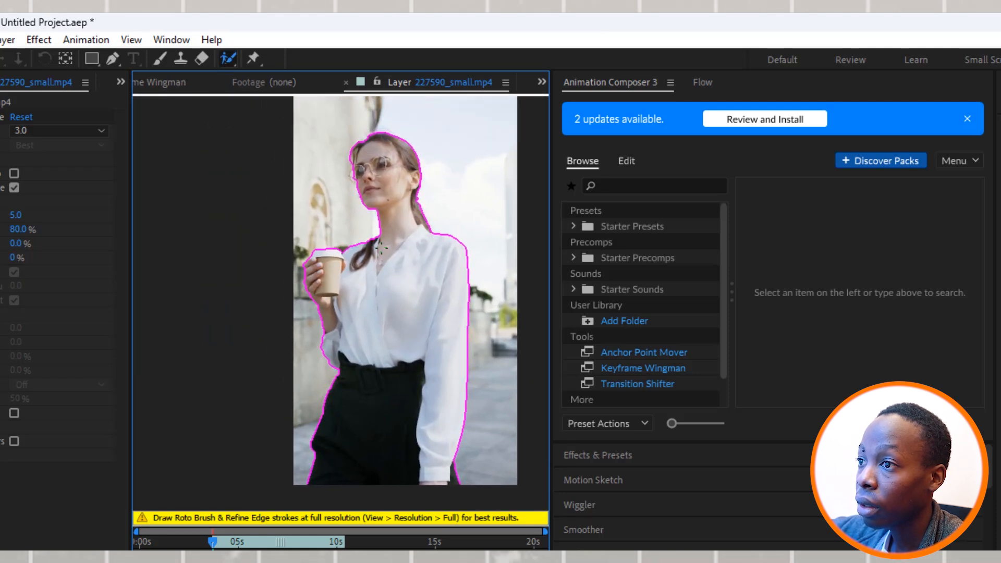
# Step: Refine the foreground selection around the woman's glasses and face, and check the complete body outline
pyautogui.moveTo(395, 255)
pyautogui.mouseDown()
pyautogui.moveTo(372, 155)
pyautogui.moveTo(411, 335)
pyautogui.mouseUp()
pyautogui.scroll(1, 339, 176)
pyautogui.scroll(1, 373, 234)
pyautogui.moveTo(372, 234)
pyautogui.mouseDown()
pyautogui.moveTo(377, 351)
pyautogui.moveTo(362, 312)
pyautogui.moveTo(371, 305)
pyautogui.moveTo(340, 312)
pyautogui.moveTo(366, 279)
pyautogui.mouseUp()
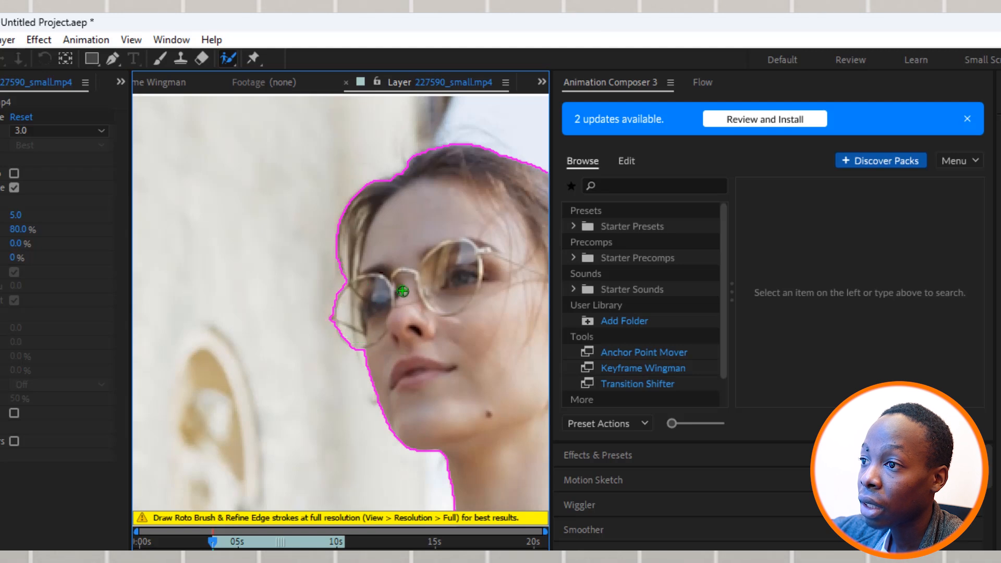
pyautogui.scroll(-2, 385, 287)
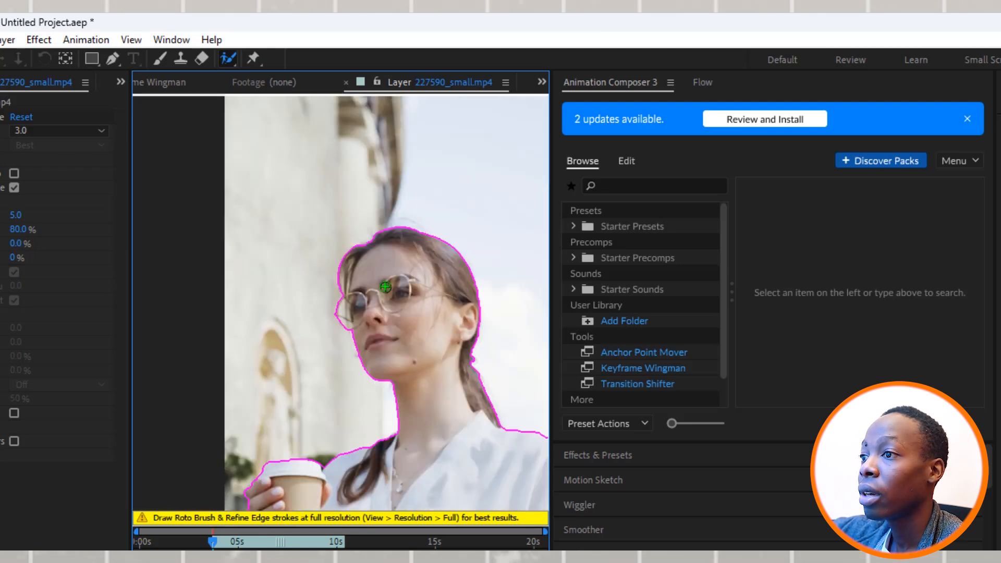
pyautogui.press('space')
pyautogui.moveTo(382, 375); pyautogui.dragTo(362, 265)
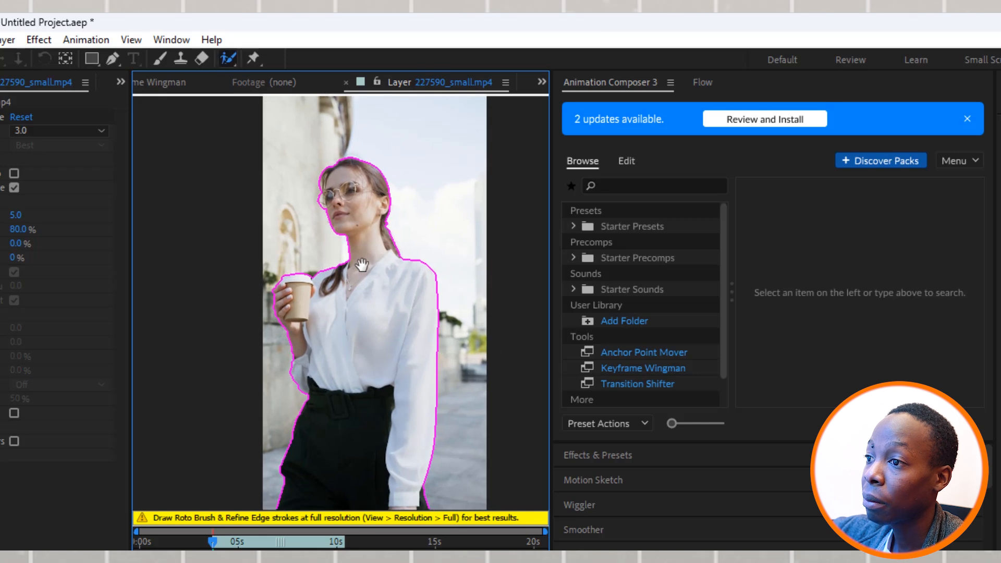
pyautogui.press(',')
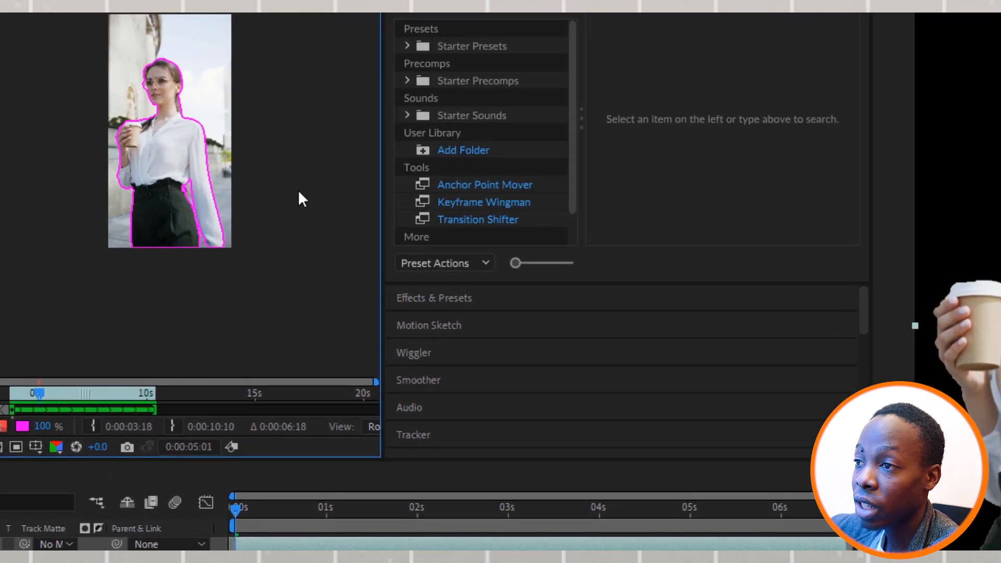
# Step: Play back the propagated Roto Brush selection and widen the Layer panel to view the outline larger
pyautogui.press('space')
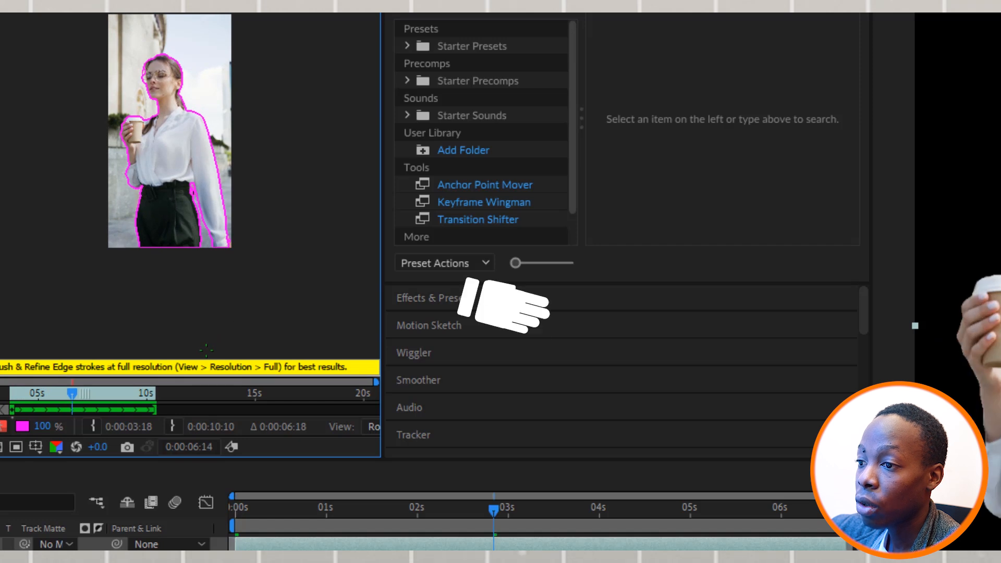
pyautogui.moveTo(382, 150); pyautogui.dragTo(716, 167)
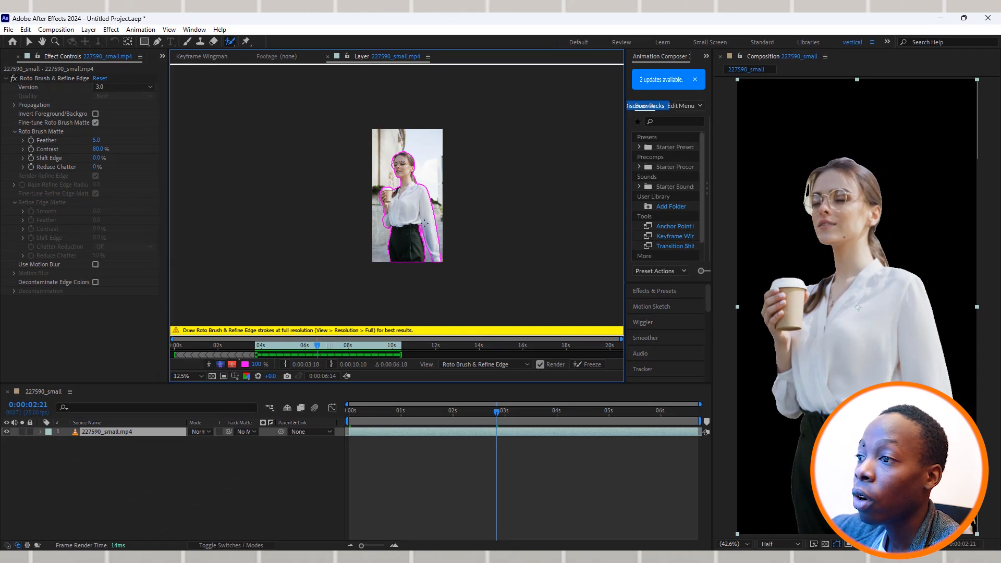
pyautogui.scroll(1, 425, 223)
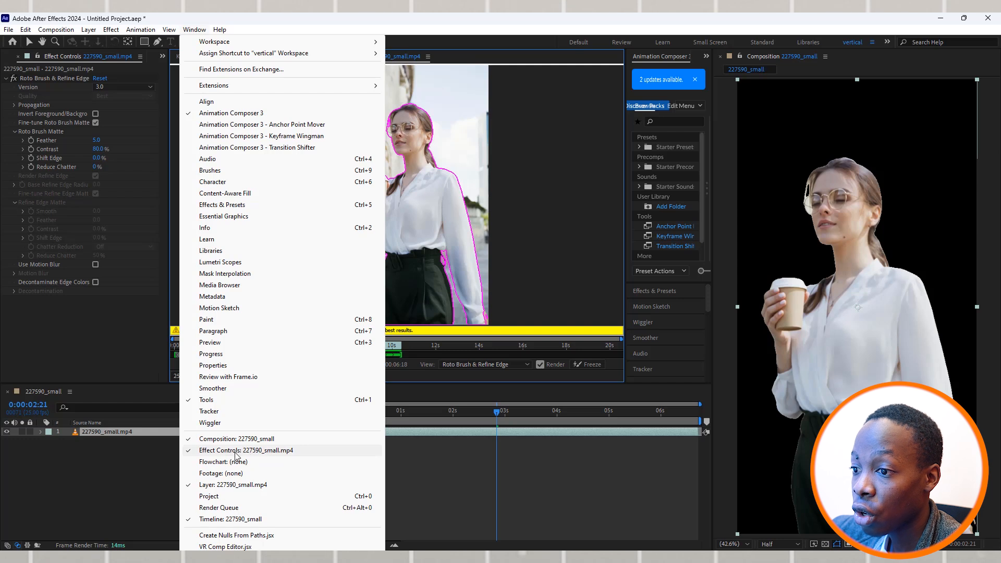
pyautogui.click(462, 456)
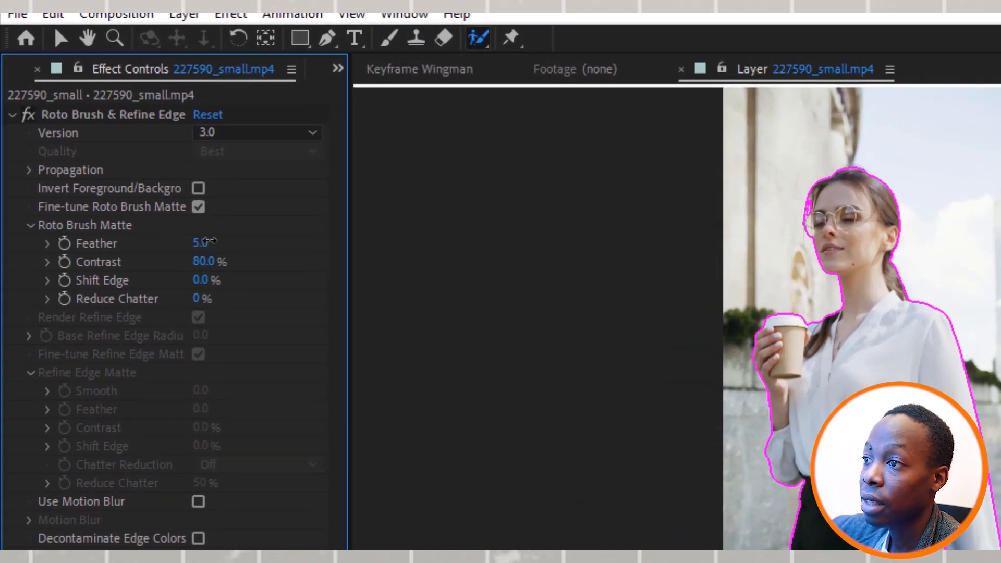
# Step: Set the Roto Brush matte's Feather to 13.1, checking the cutout edge around the woman's head in the composition
pyautogui.moveTo(208, 241); pyautogui.dragTo(292, 243)
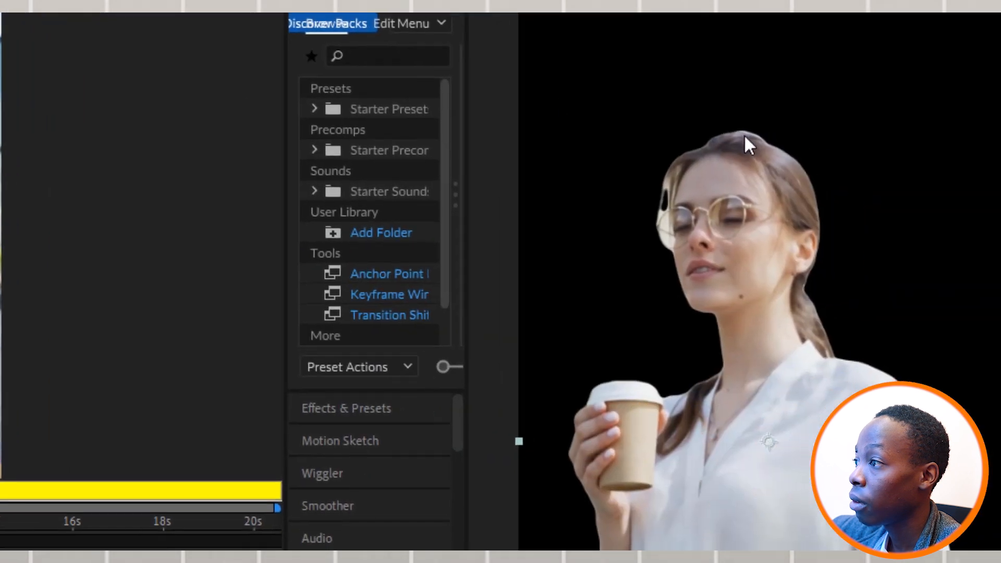
pyautogui.scroll(6, 677, 167)
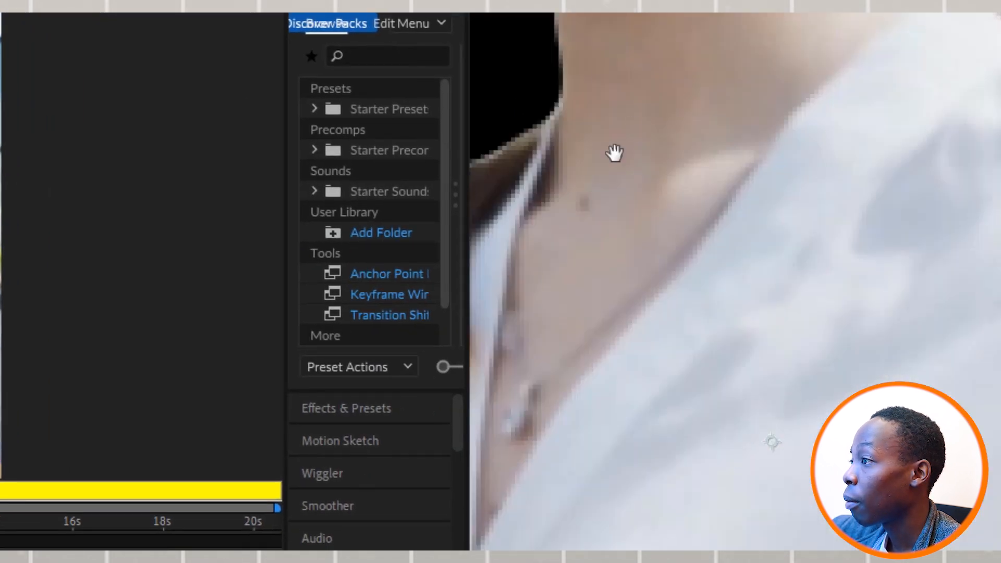
pyautogui.moveTo(603, 84); pyautogui.dragTo(706, 547)
pyautogui.moveTo(762, 262); pyautogui.dragTo(904, 548)
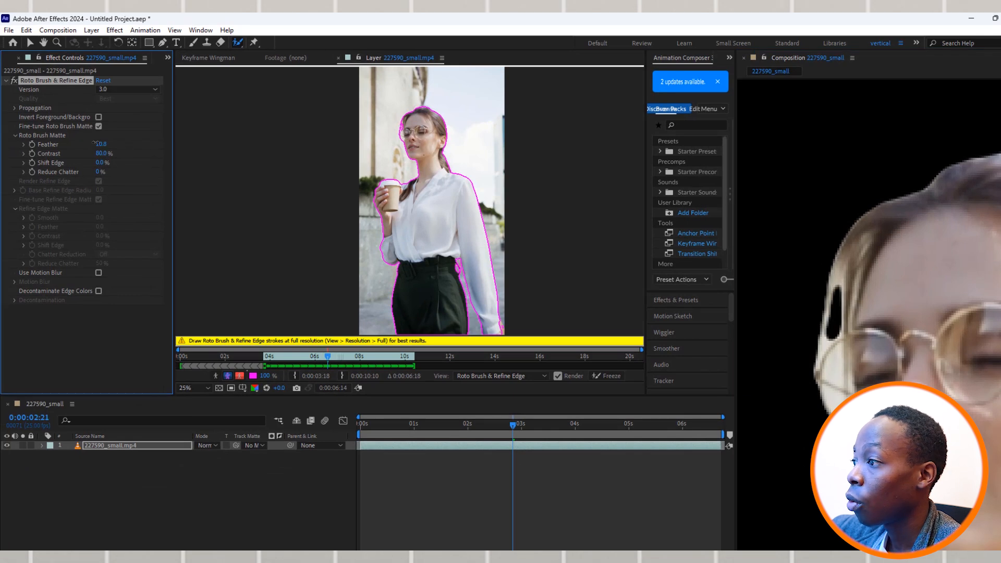
pyautogui.moveTo(96, 143); pyautogui.dragTo(107, 142)
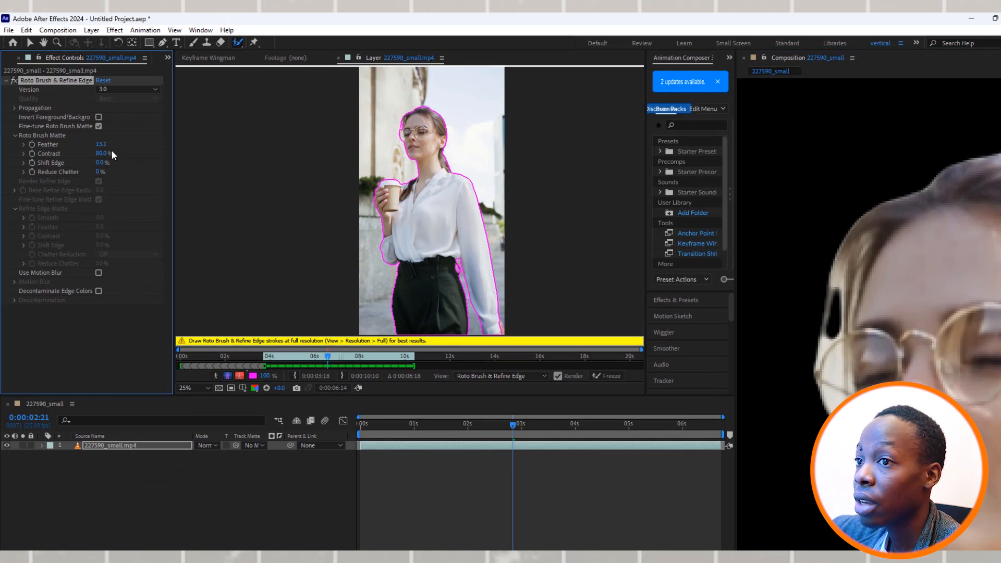
# Step: Set the Roto Brush matte's Contrast to 66% and Shift Edge to -26%
pyautogui.moveTo(55, 145); pyautogui.dragTo(28, 145)
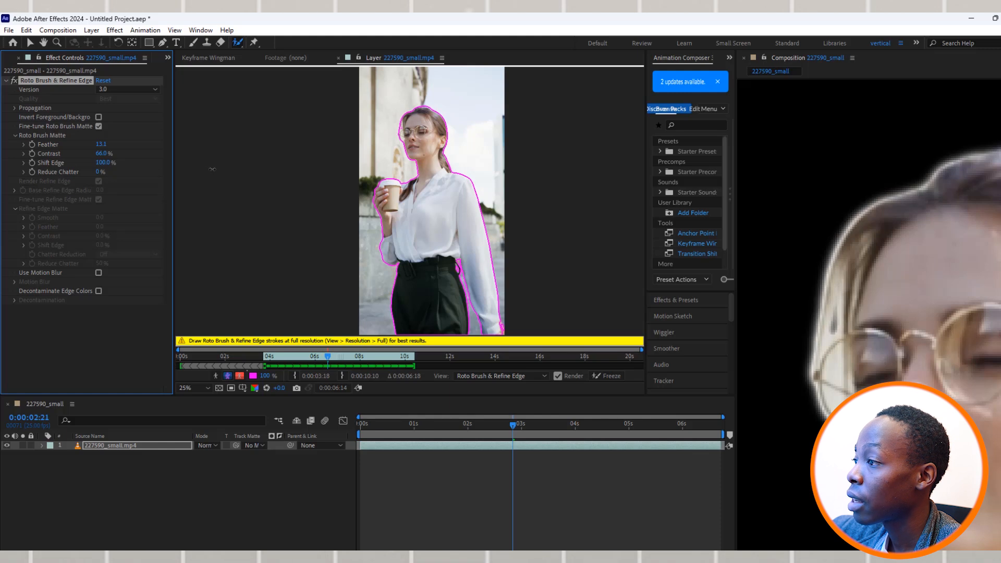
pyautogui.moveTo(212, 169); pyautogui.dragTo(146, 169)
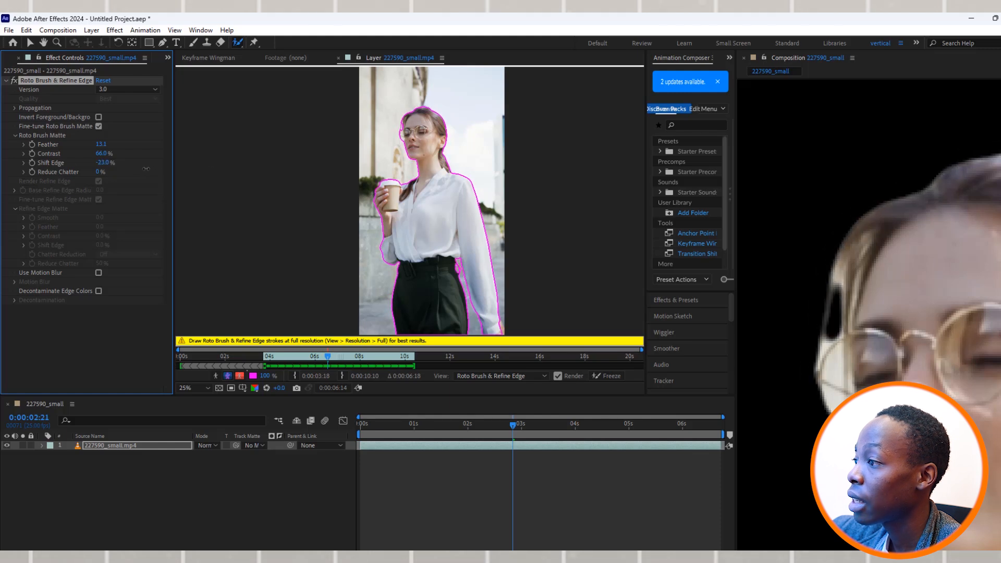
pyautogui.scroll(-4, 875, 259)
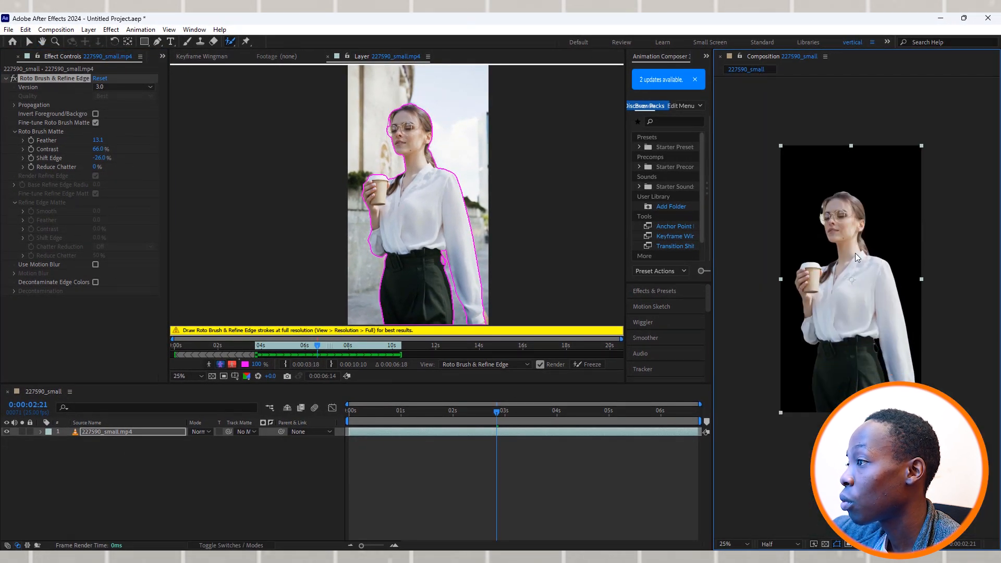
# Step: Freeze the Roto Brush propagation and check the cutout at several points along the timeline
pyautogui.click(588, 364)
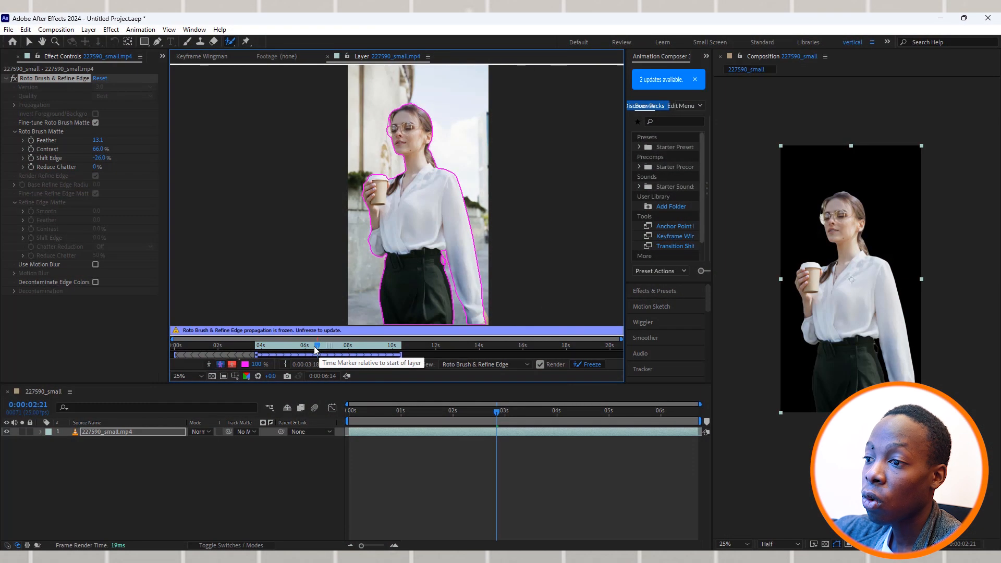
pyautogui.moveTo(316, 346)
pyautogui.mouseDown()
pyautogui.moveTo(262, 337)
pyautogui.moveTo(298, 344)
pyautogui.mouseUp()
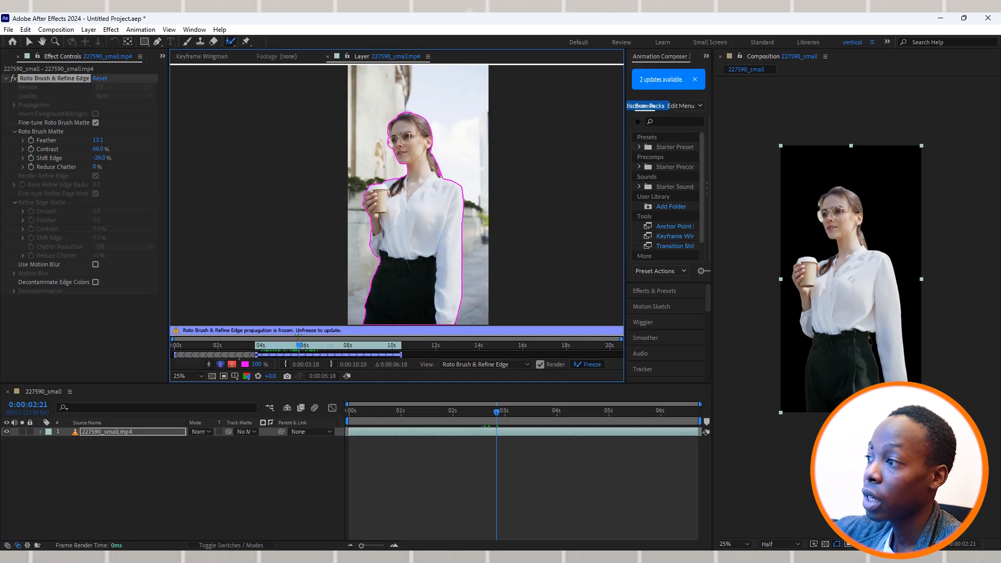
pyautogui.click(430, 472)
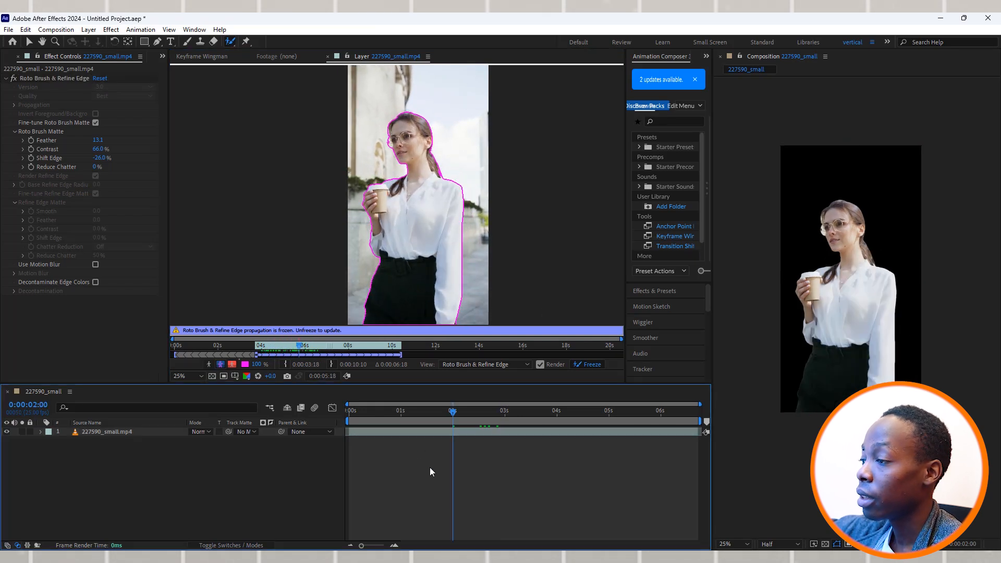
pyautogui.moveTo(458, 410); pyautogui.dragTo(488, 416)
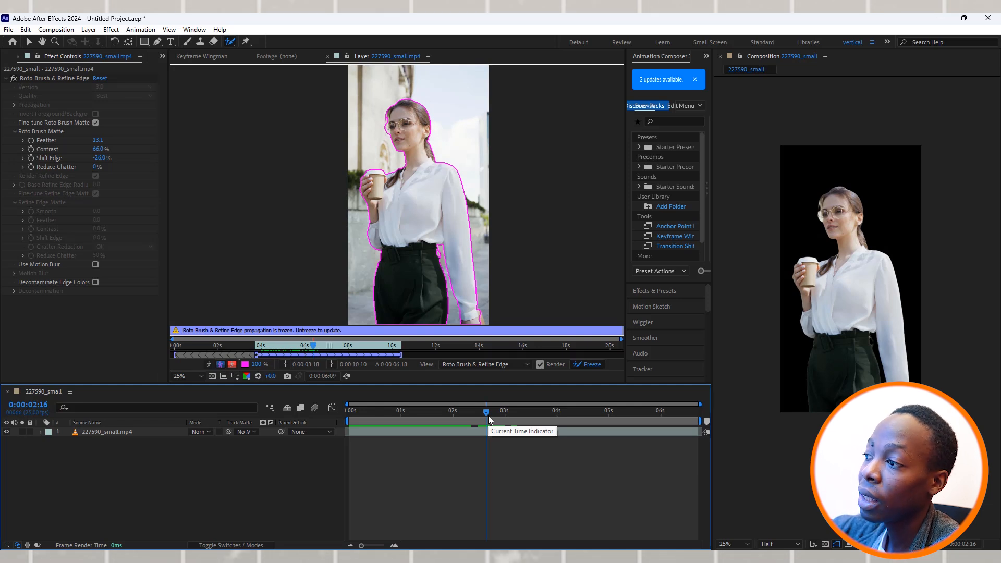
# Step: Duplicate the 227590_small.mp4 layer and rename the lower copy background
pyautogui.click(458, 430)
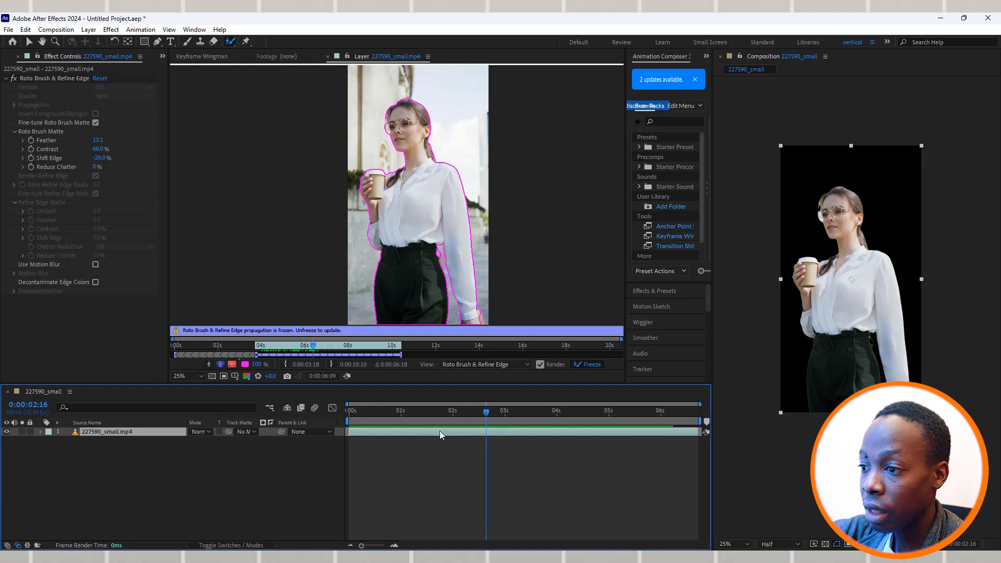
pyautogui.hotkey('ctrl', 'd')
pyautogui.click(415, 442)
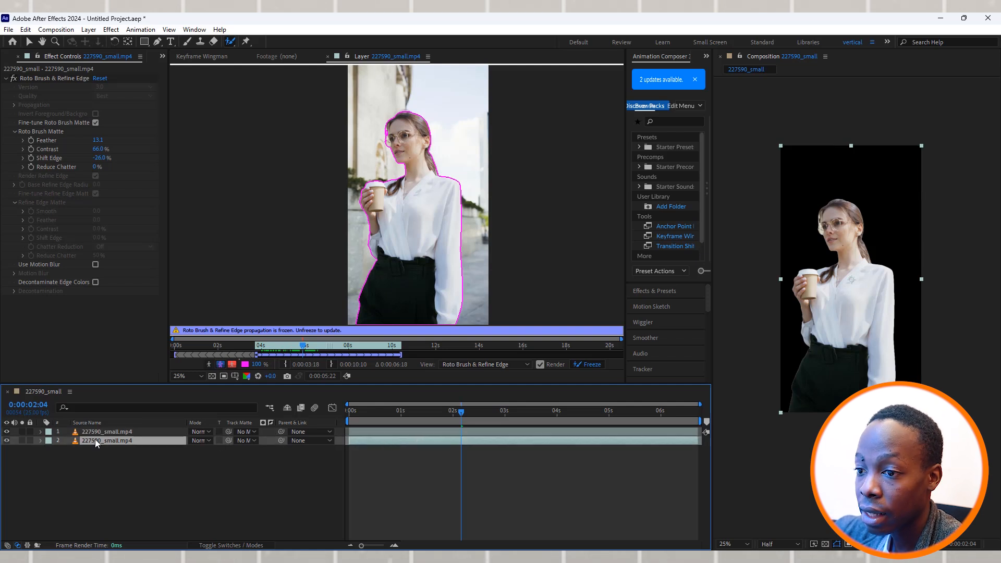
pyautogui.press('Return')
pyautogui.write('background')
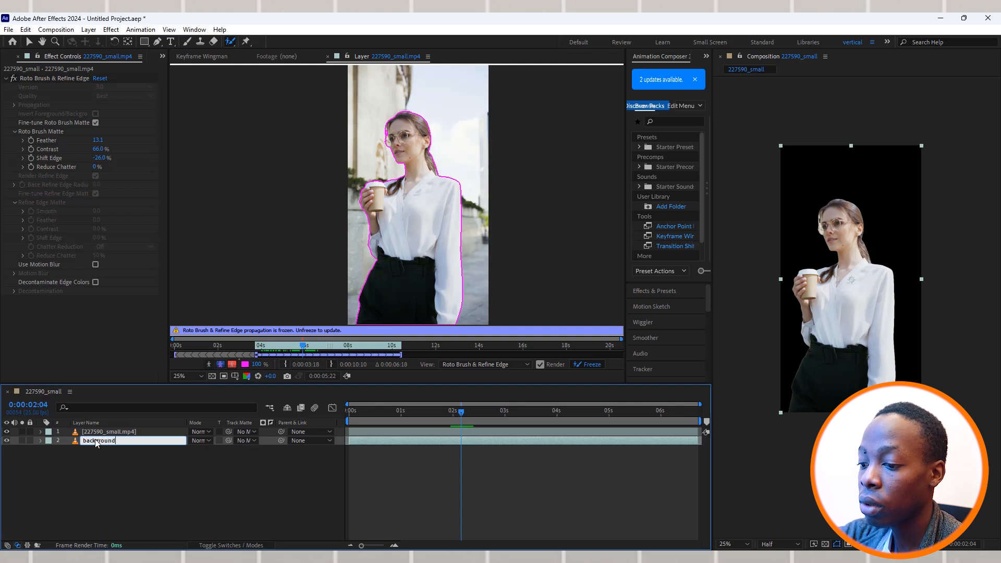
# Step: Rename the upper 227590_small.mp4 layer subject
pyautogui.click(101, 431)
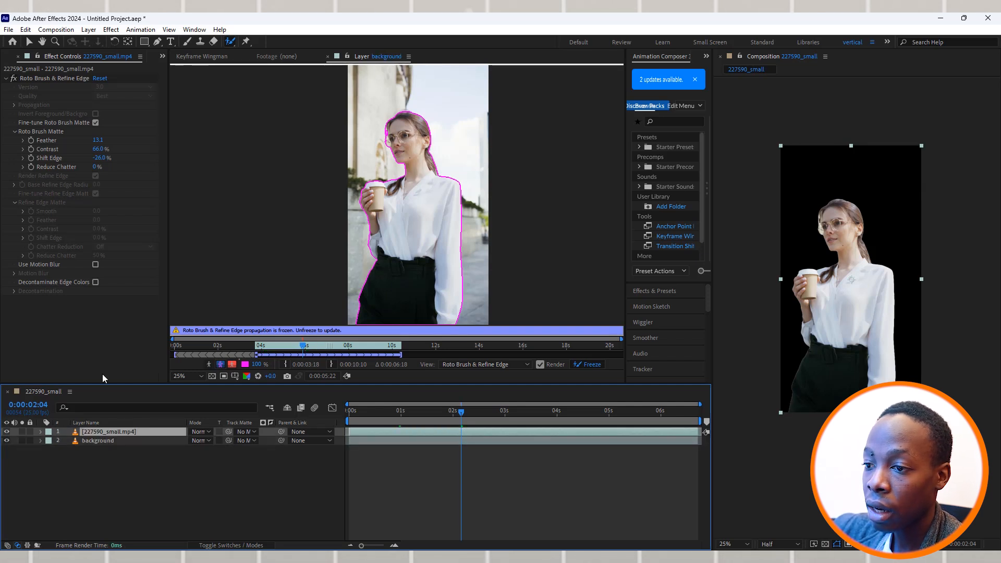
pyautogui.press('Return')
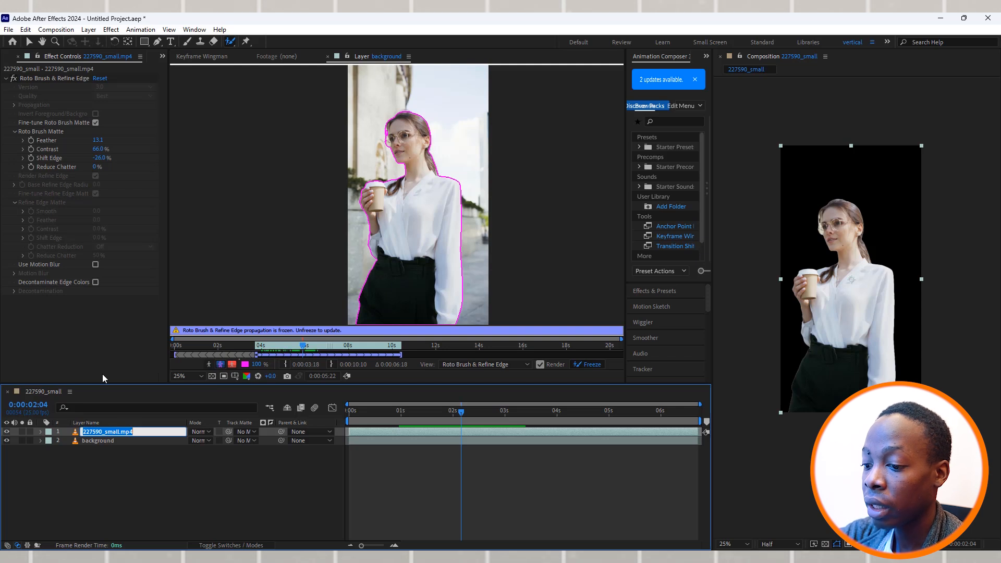
pyautogui.write('subject')
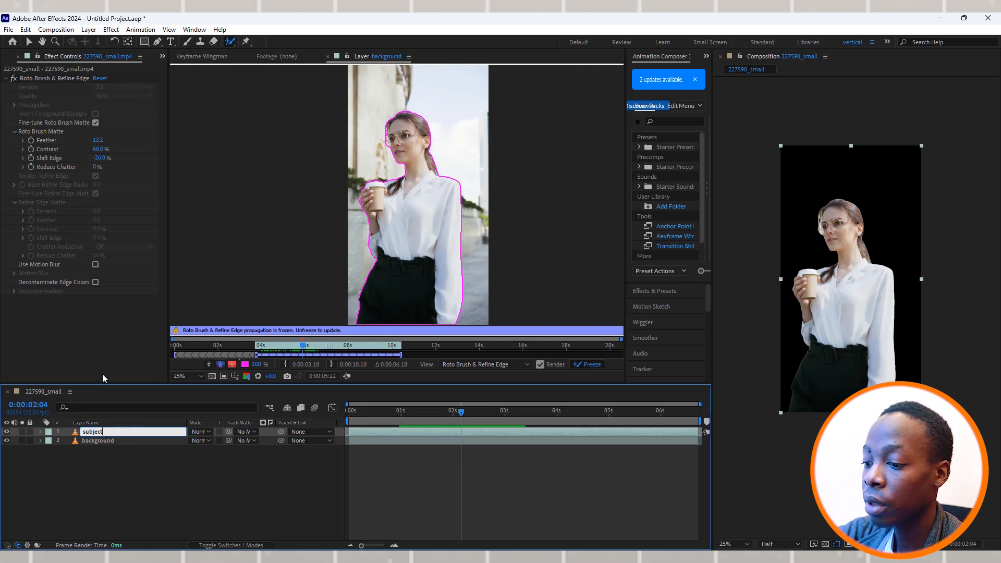
# Step: Remove the Roto Brush & Refine Edge effect from the background layer
pyautogui.click(100, 442)
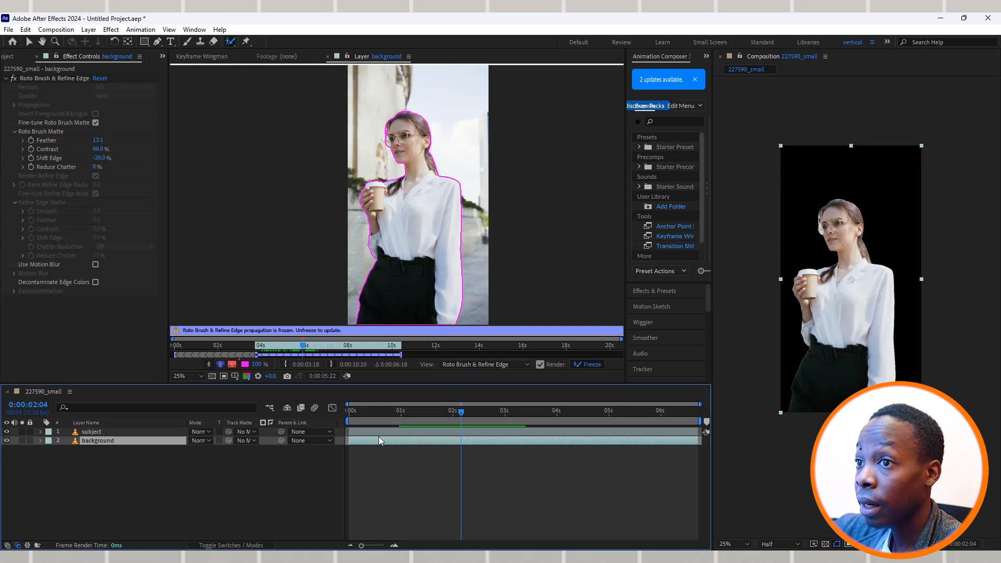
pyautogui.click(78, 80)
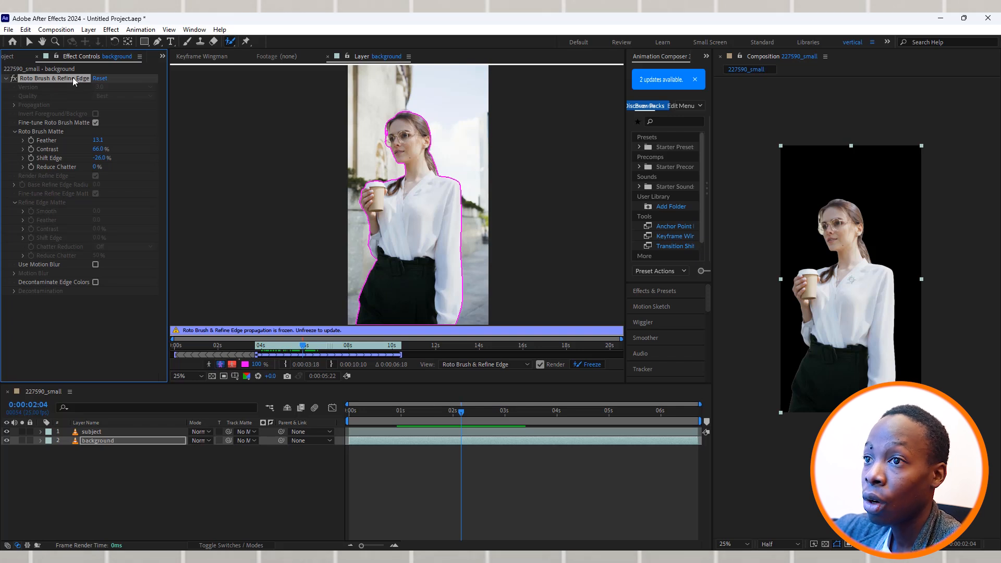
pyautogui.press('Delete')
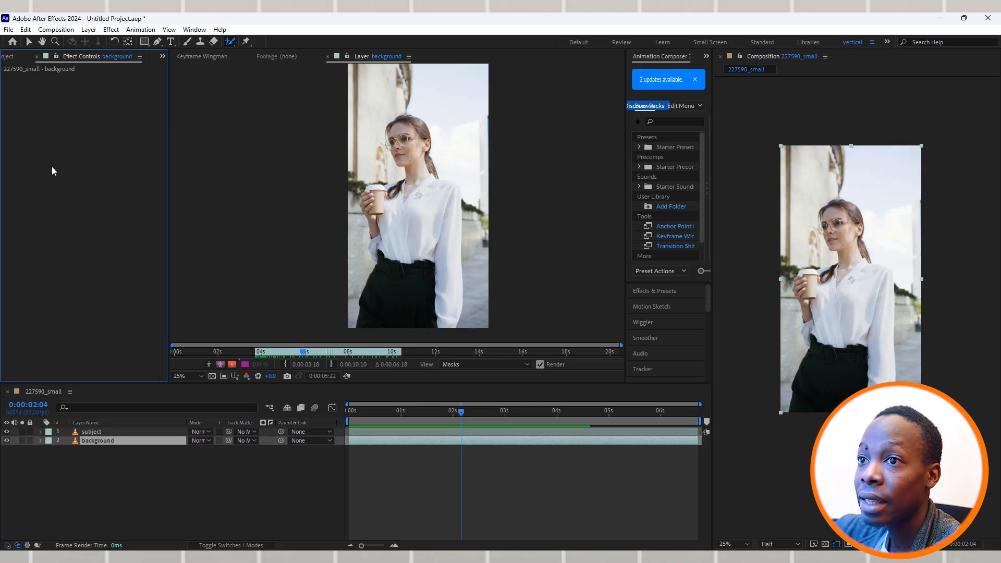
# Step: Import pngwing.com (44).png and pngwing.com (45).png, and place pngwing.com (45).png between the subject and background layers
pyautogui.click(9, 59)
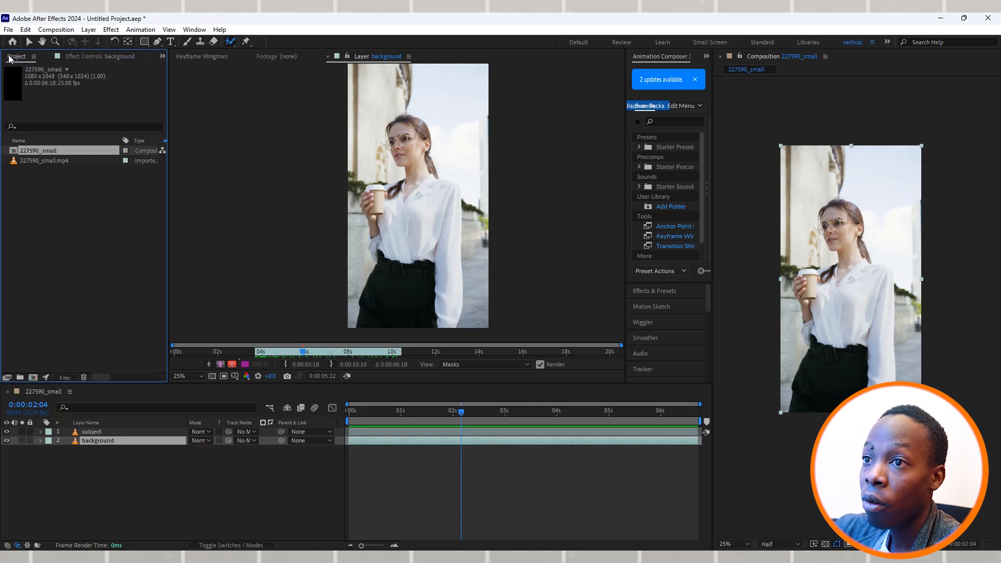
pyautogui.doubleClick(90, 212)
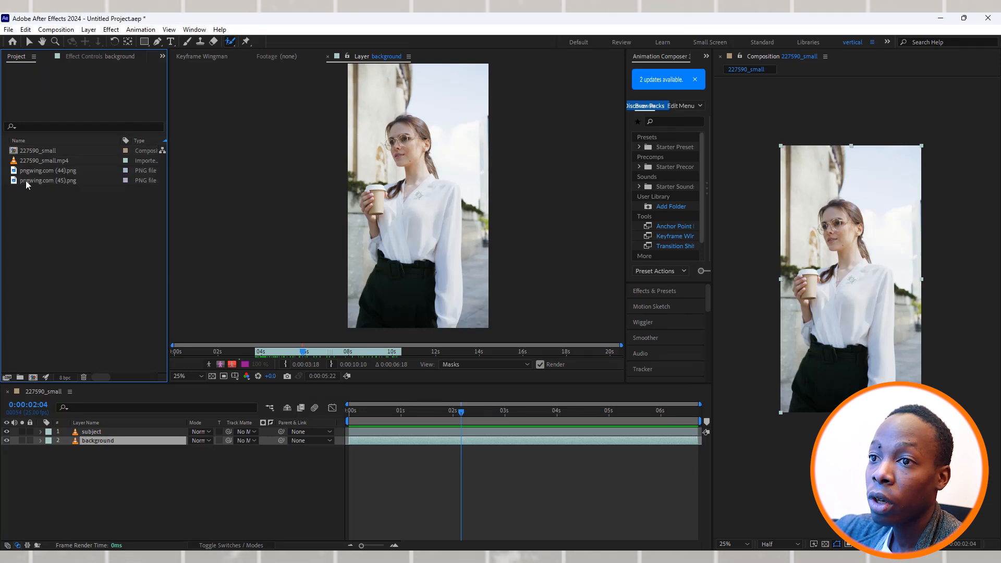
pyautogui.click(32, 180)
pyautogui.moveTo(45, 180); pyautogui.dragTo(123, 437)
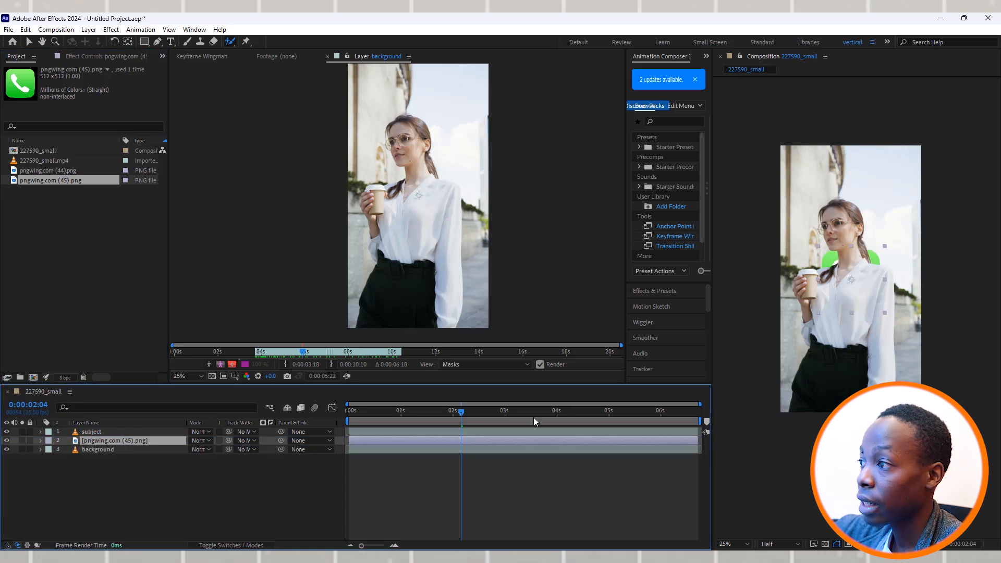
# Step: Move the green phone icon up behind the woman's head in the composition, and hide its layer
pyautogui.click(871, 238)
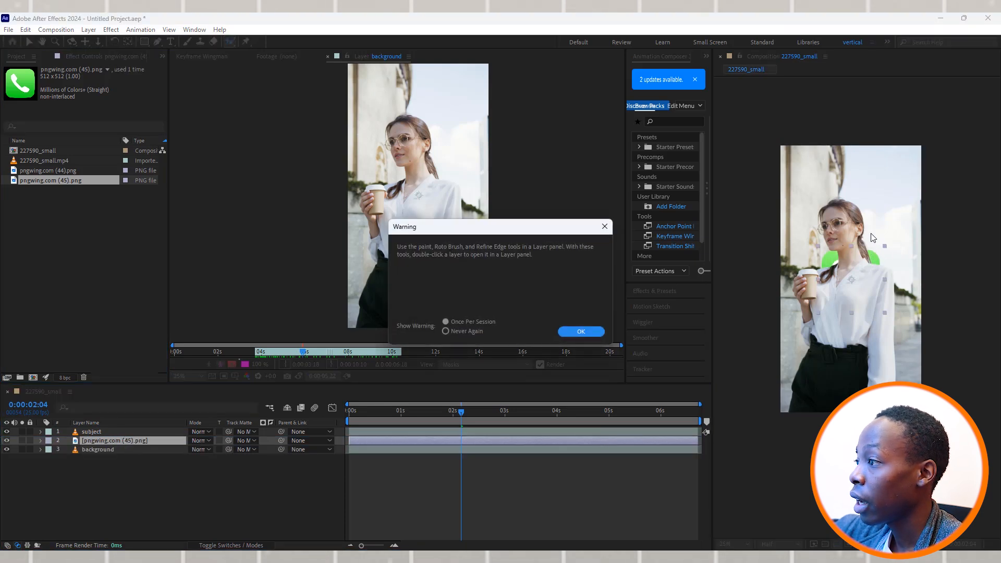
pyautogui.click(589, 332)
pyautogui.moveTo(872, 258); pyautogui.dragTo(878, 201)
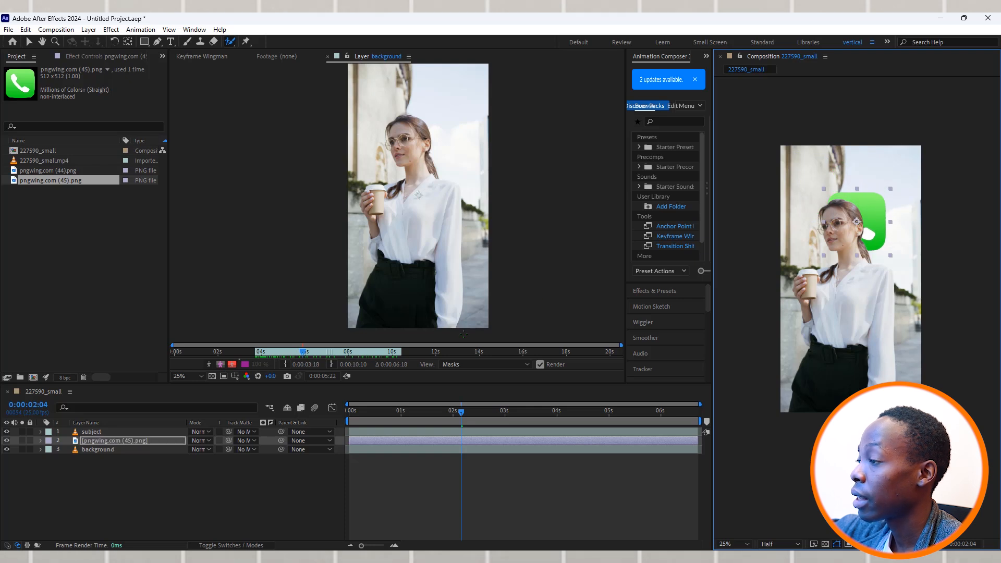
pyautogui.click(7, 440)
# Step: Add a text layer reading "Hellow" between the subject and phone icon layers, behind the woman
pyautogui.click(171, 41)
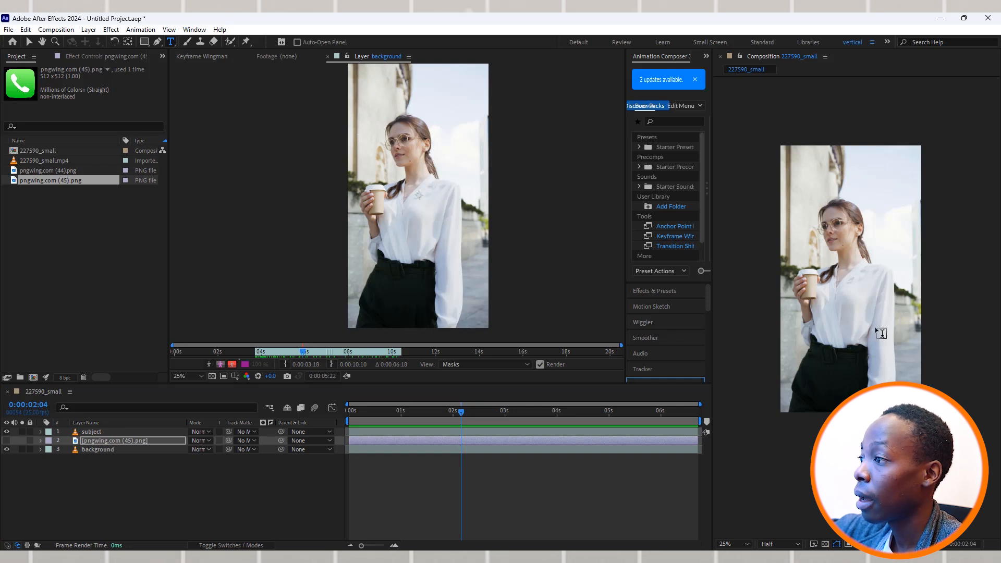
pyautogui.click(821, 260)
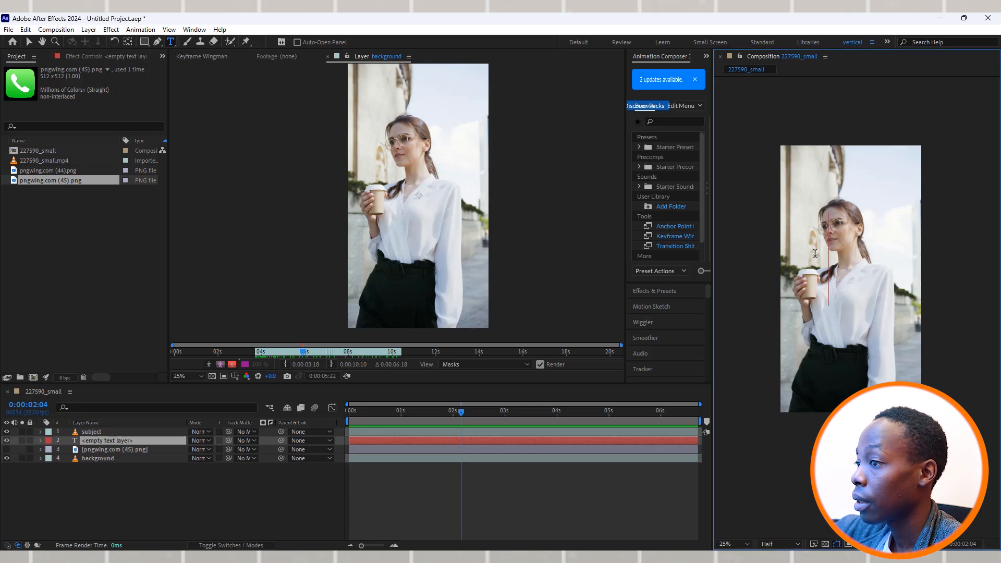
pyautogui.write('H')
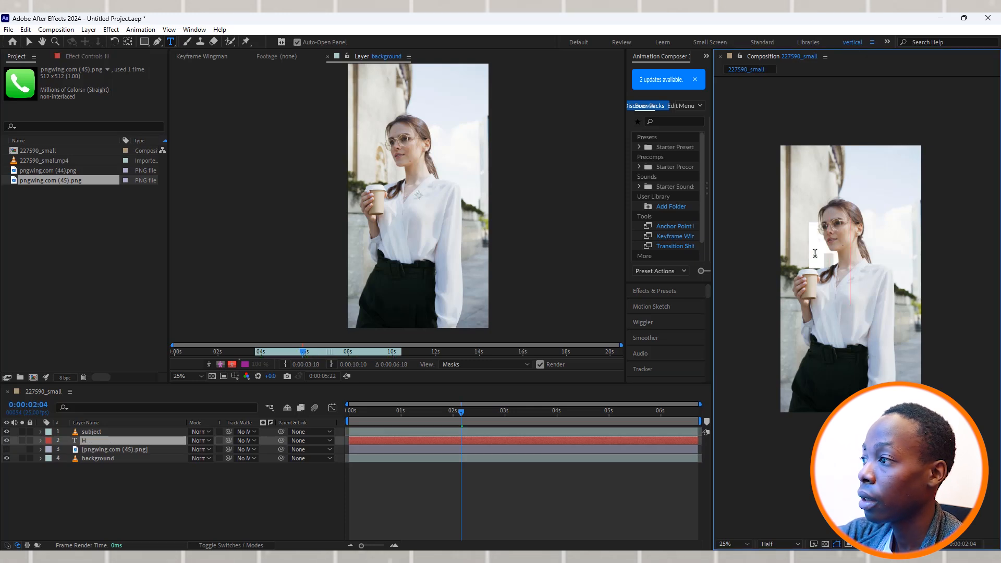
pyautogui.write('ellow')
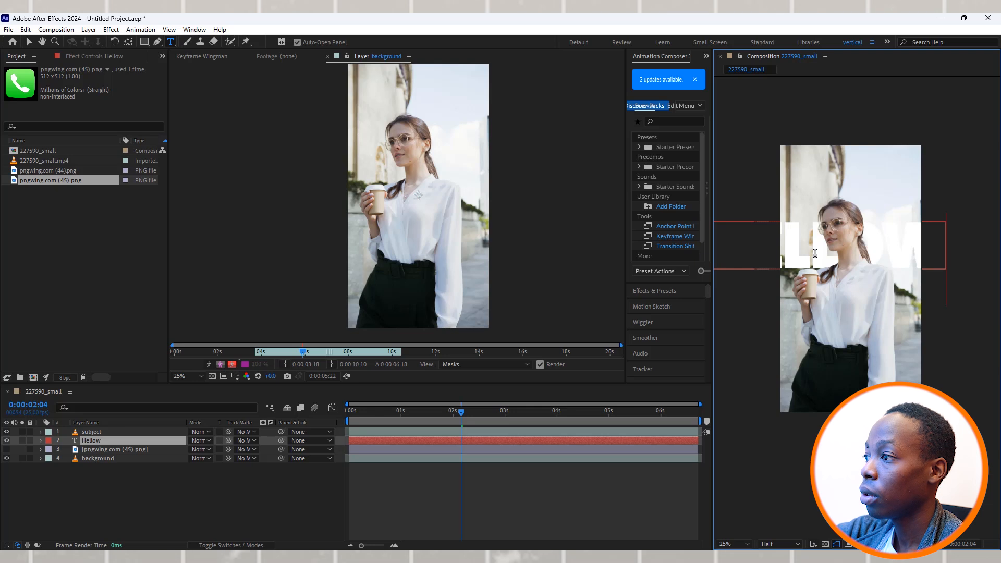
pyautogui.click(29, 42)
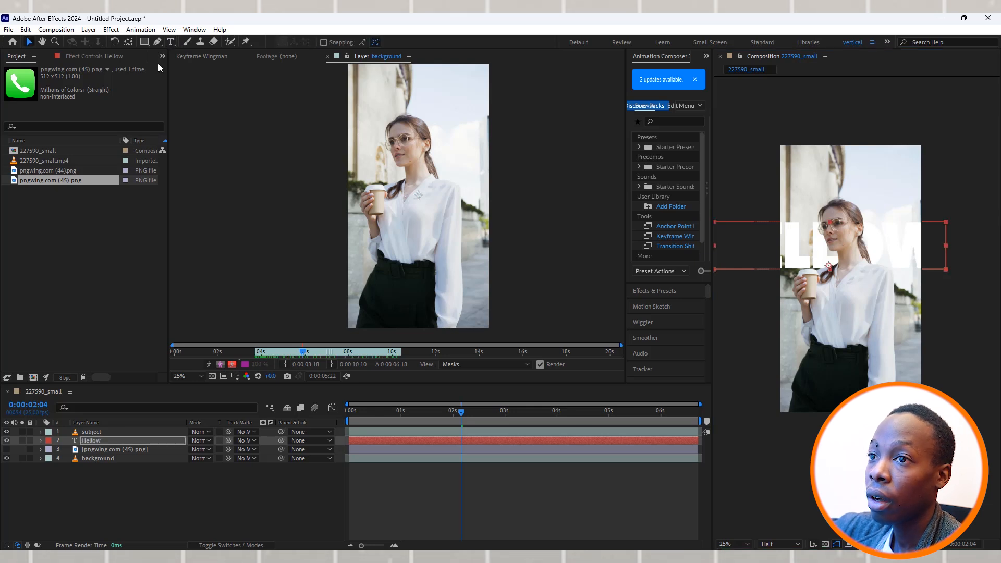
# Step: Widen the character settings area and change the Hellow text's fill to black
pyautogui.doubleClick(727, 218)
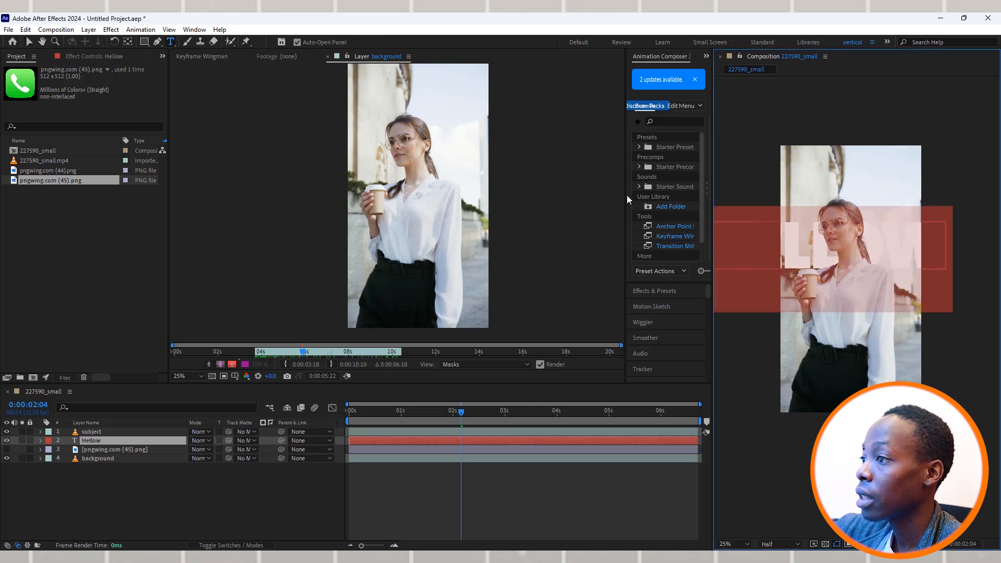
pyautogui.moveTo(627, 195); pyautogui.dragTo(442, 187)
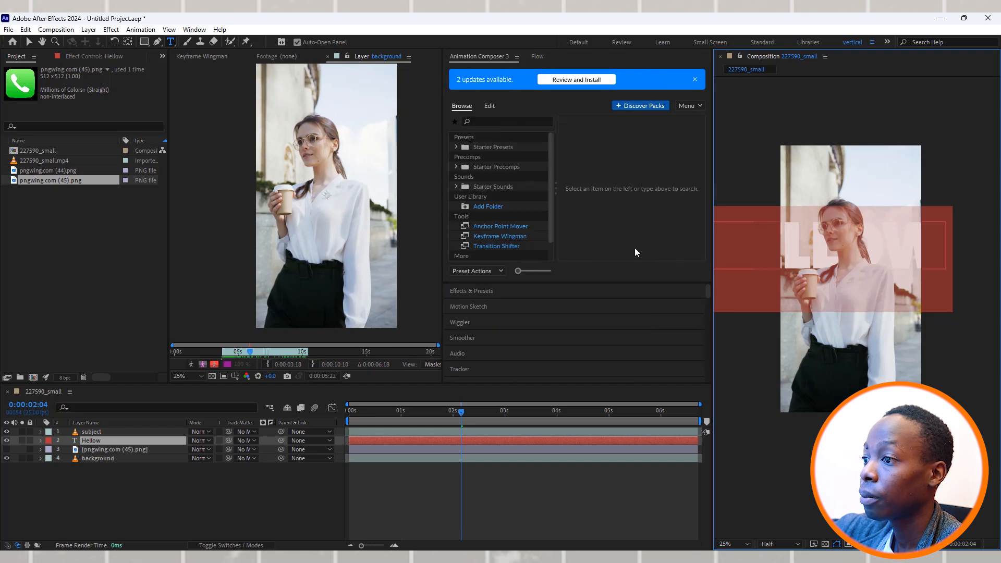
pyautogui.moveTo(707, 294); pyautogui.dragTo(703, 326)
pyautogui.click(478, 311)
pyautogui.moveTo(636, 405); pyautogui.dragTo(600, 483)
pyautogui.click(829, 353)
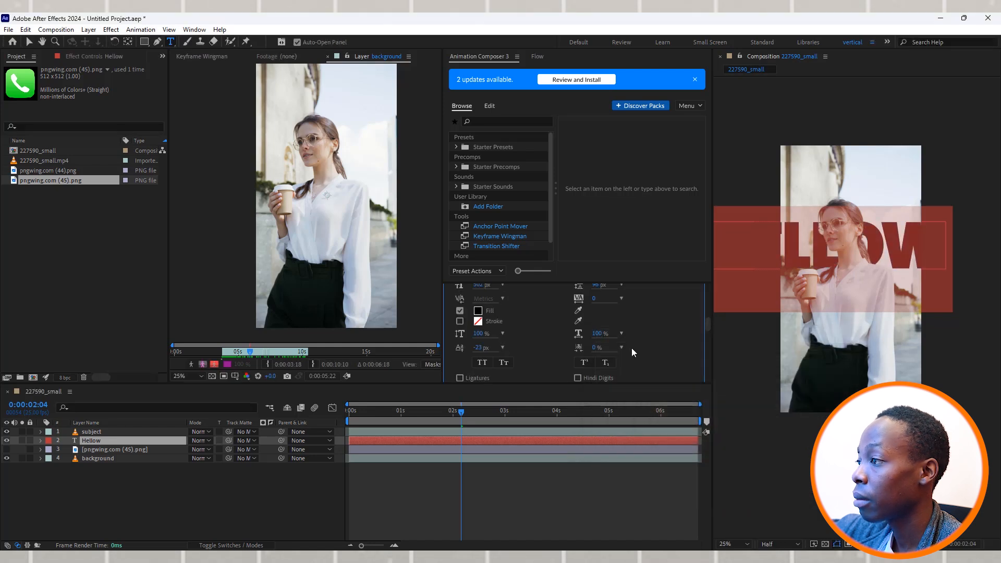
# Step: Reduce the Hellow text's font size to 425 px and finish editing the text
pyautogui.moveTo(480, 286); pyautogui.dragTo(434, 281)
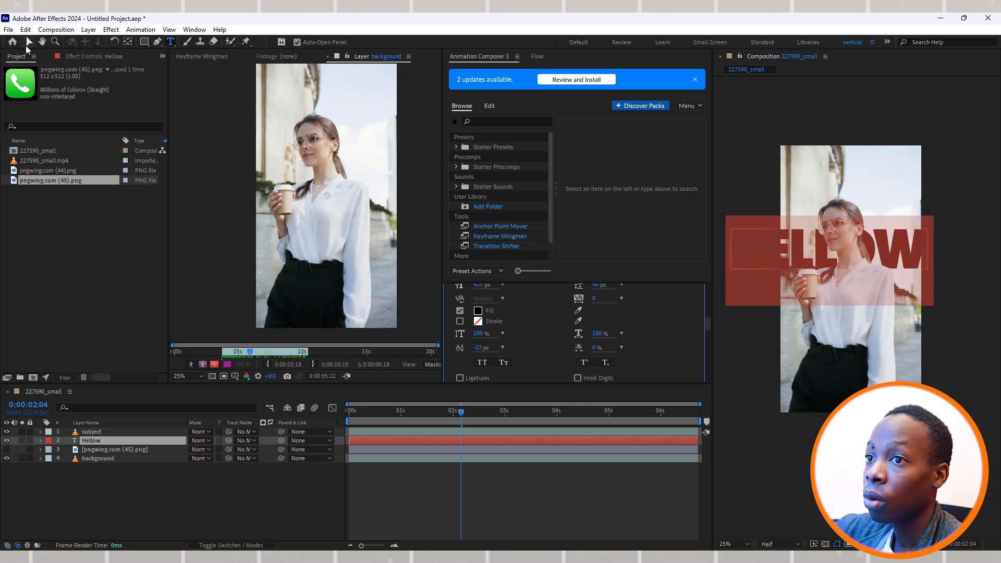
pyautogui.click(28, 41)
pyautogui.click(497, 498)
# Step: Move the Hellow text out of the frame past its left edge, to about position -840, 664, undoing any shift of the subject
pyautogui.moveTo(895, 250); pyautogui.dragTo(901, 200)
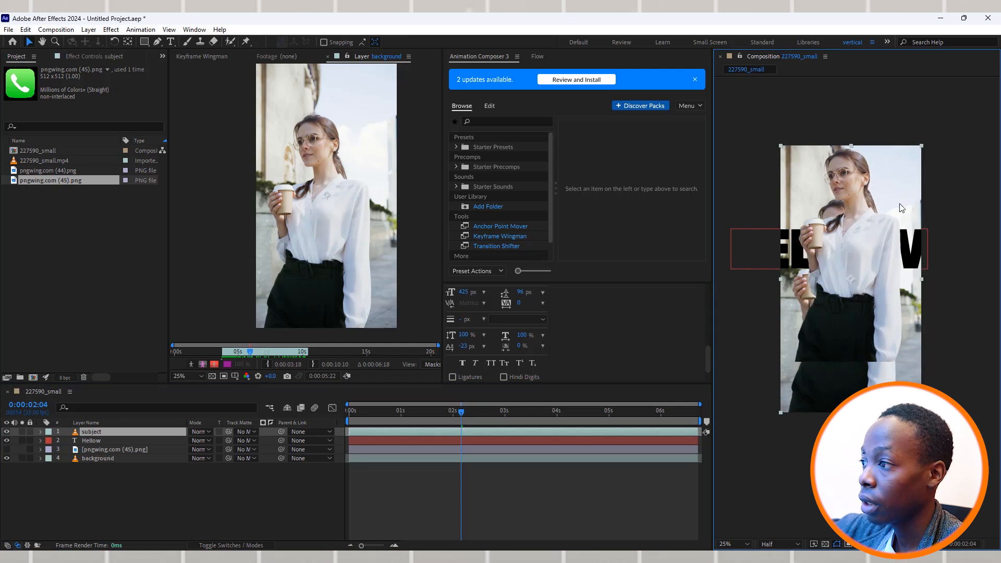
pyautogui.hotkey('ctrl', 'z')
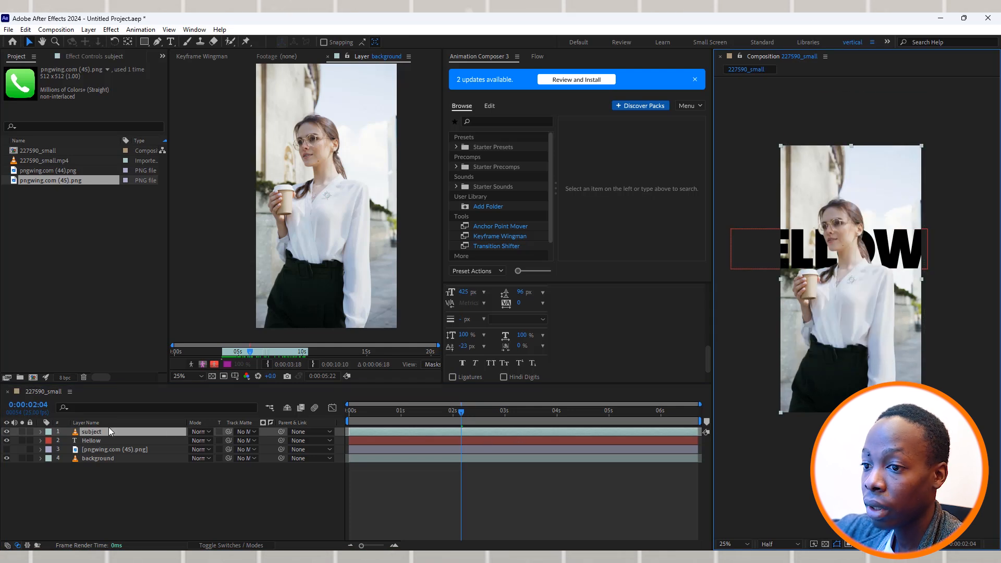
pyautogui.click(99, 441)
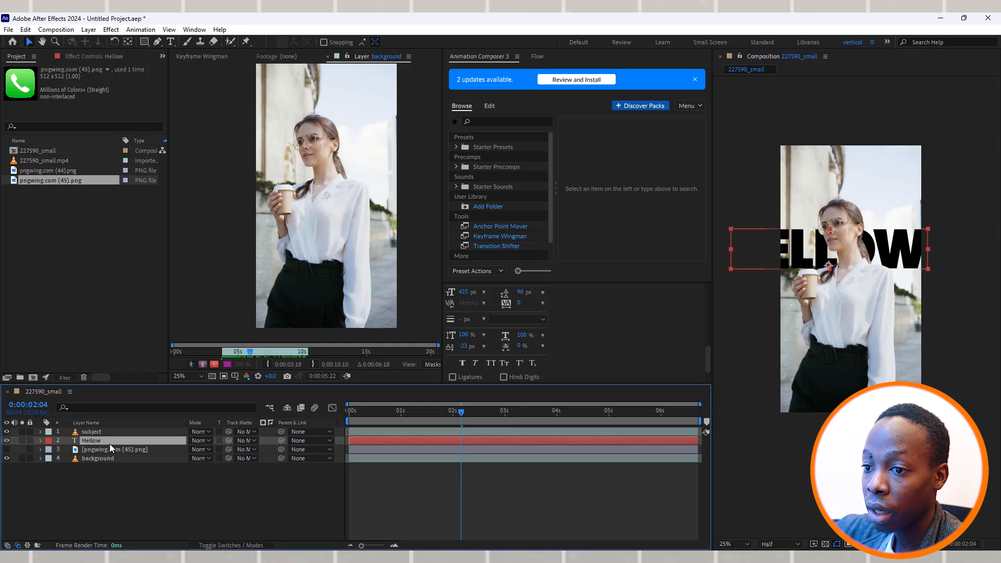
pyautogui.moveTo(913, 258); pyautogui.dragTo(726, 223)
# Step: Set a Position keyframe on the Hellow text at 0:00:02:04 and move the current time to 0:00:03:22
pyautogui.hotkey('alt', 'shift', 'p')
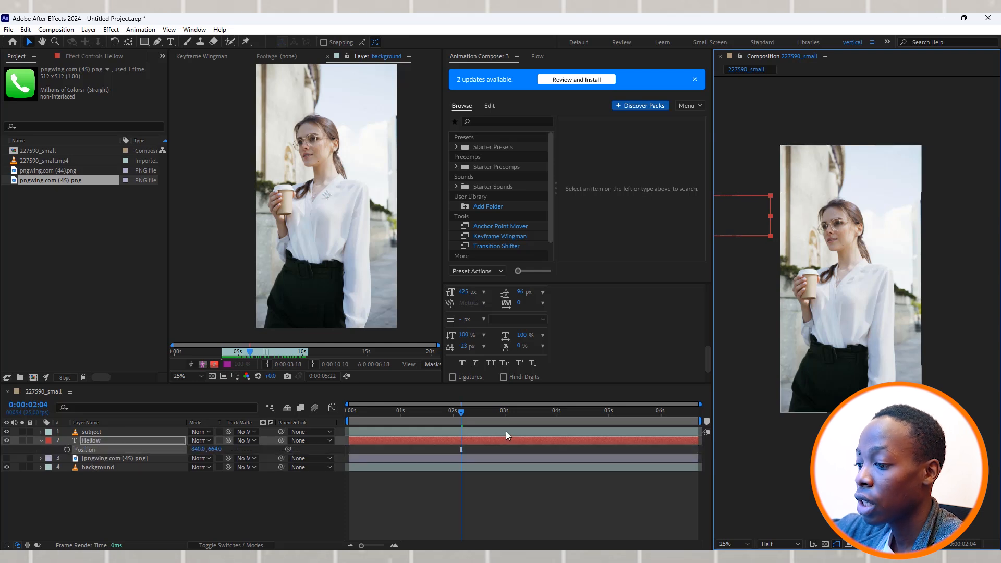
pyautogui.click(432, 447)
pyautogui.moveTo(460, 414); pyautogui.dragTo(545, 427)
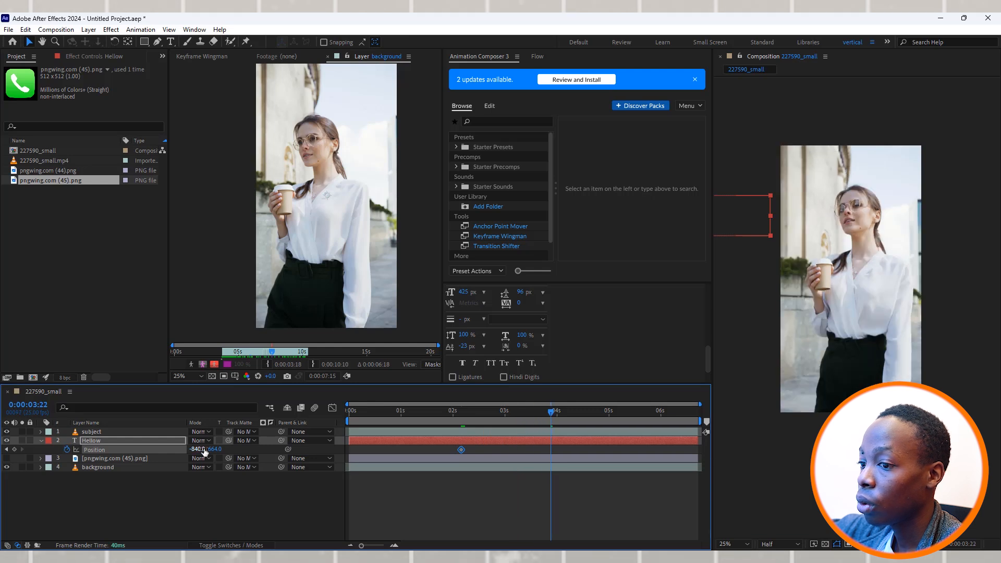